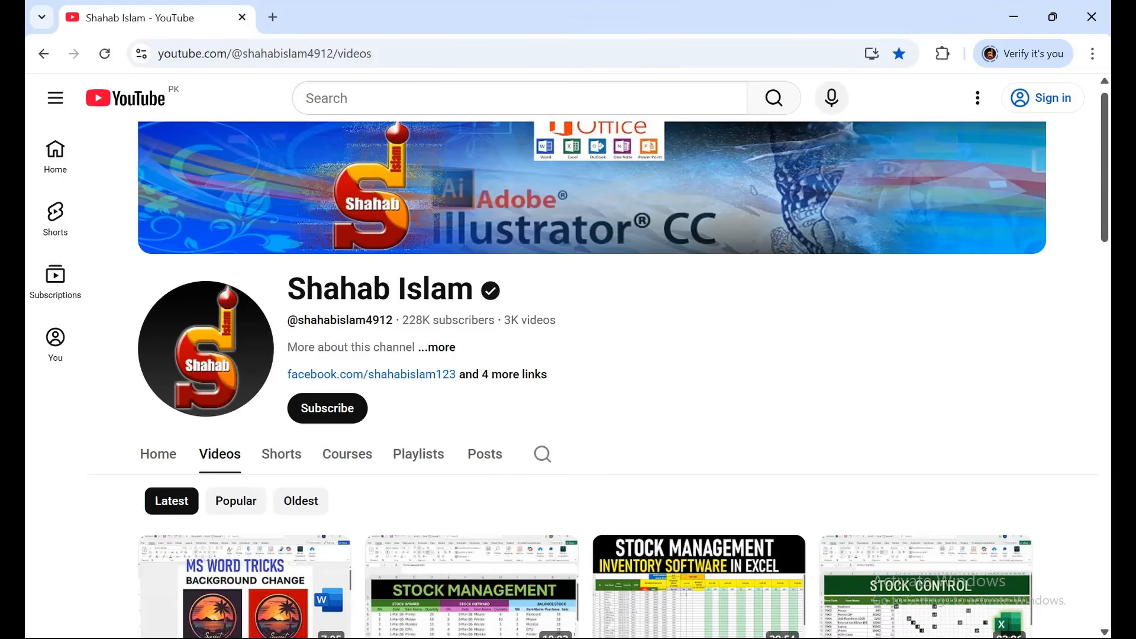
- Switch to the employee workbook in Excel and set the sheet zoom to 136%
mouse_move(793, 637)
left_click(793, 571)
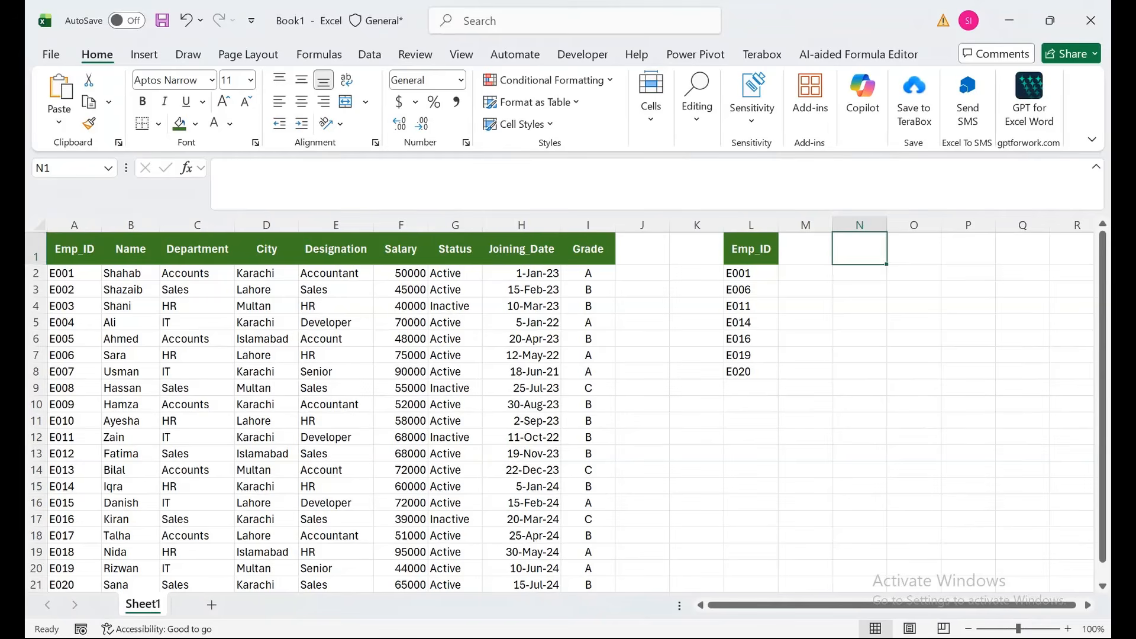
left_click_drag(74, 249, 89, 520)
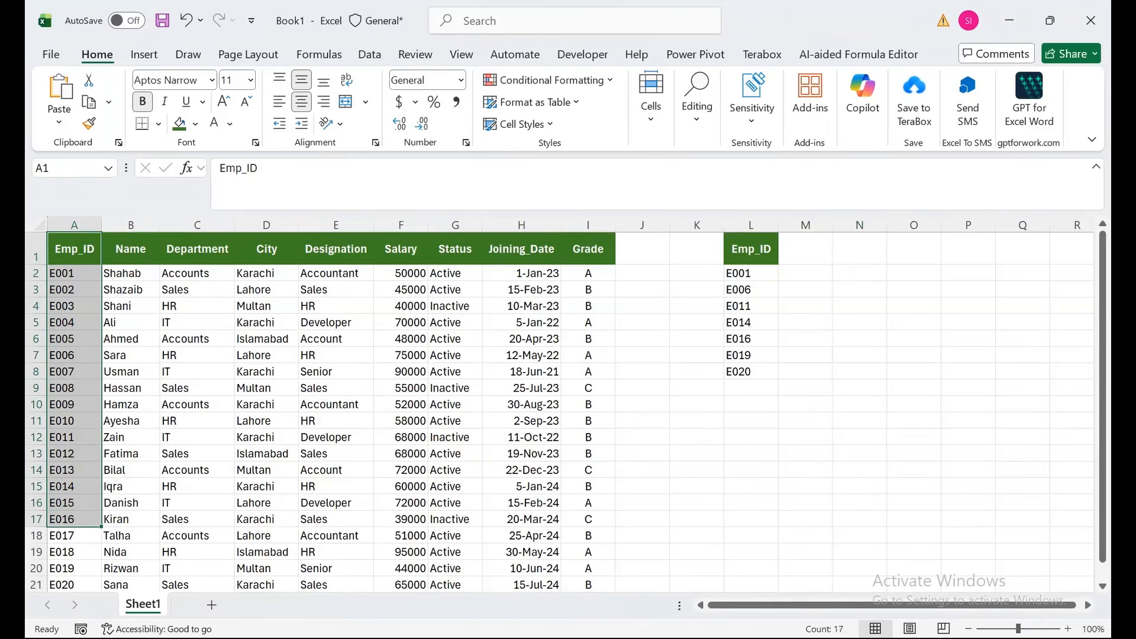
left_click_drag(131, 249, 131, 306)
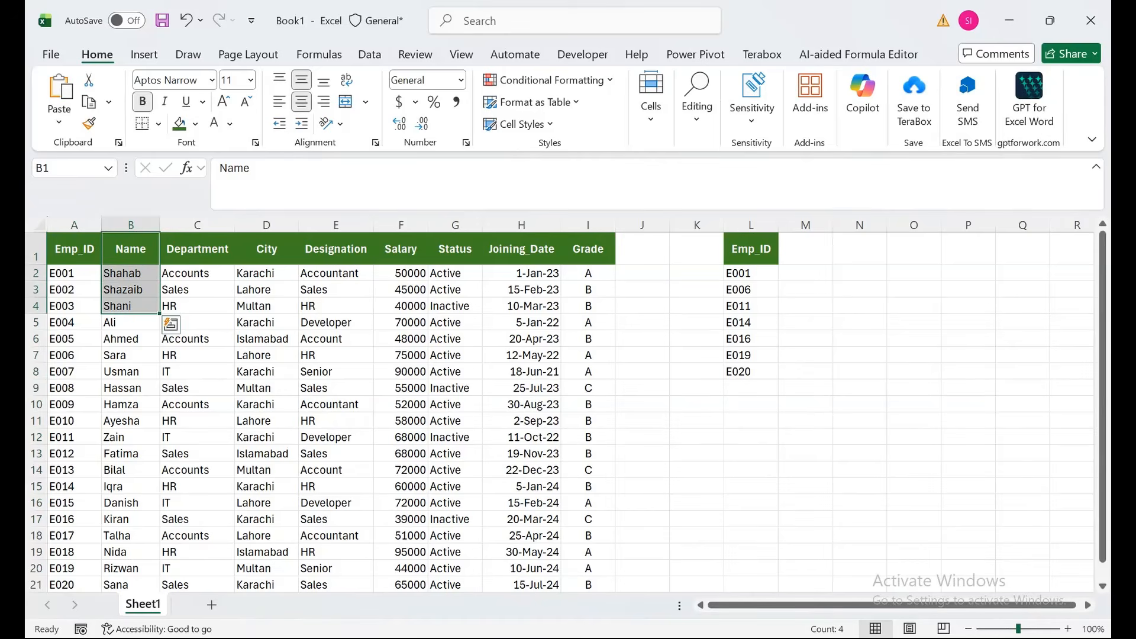
left_click_drag(1018, 629, 1023, 629)
left_click_drag(284, 359, 77, 261)
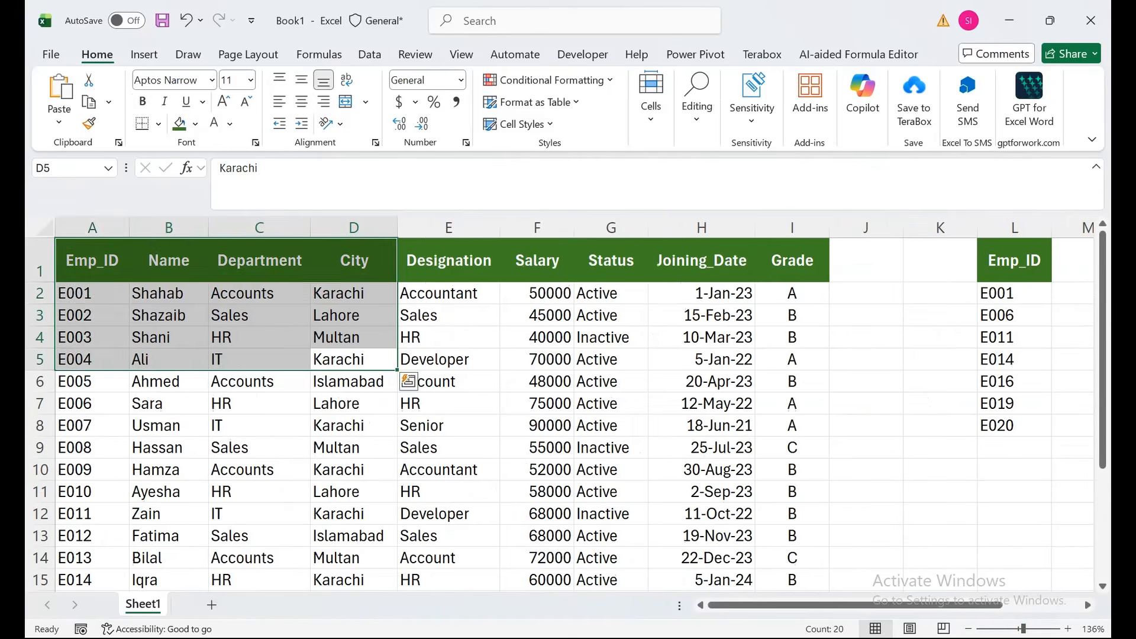
- Delete the empty column J between the employee table and the separate Emp_ID list
left_click(354, 260)
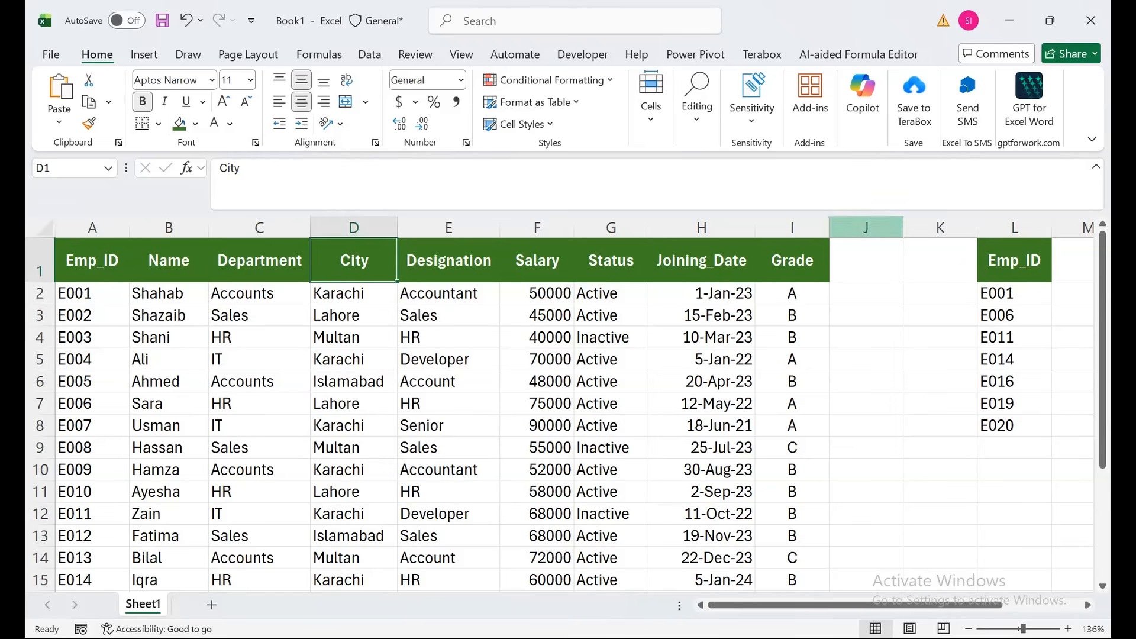
right_click(881, 227)
left_click(926, 444)
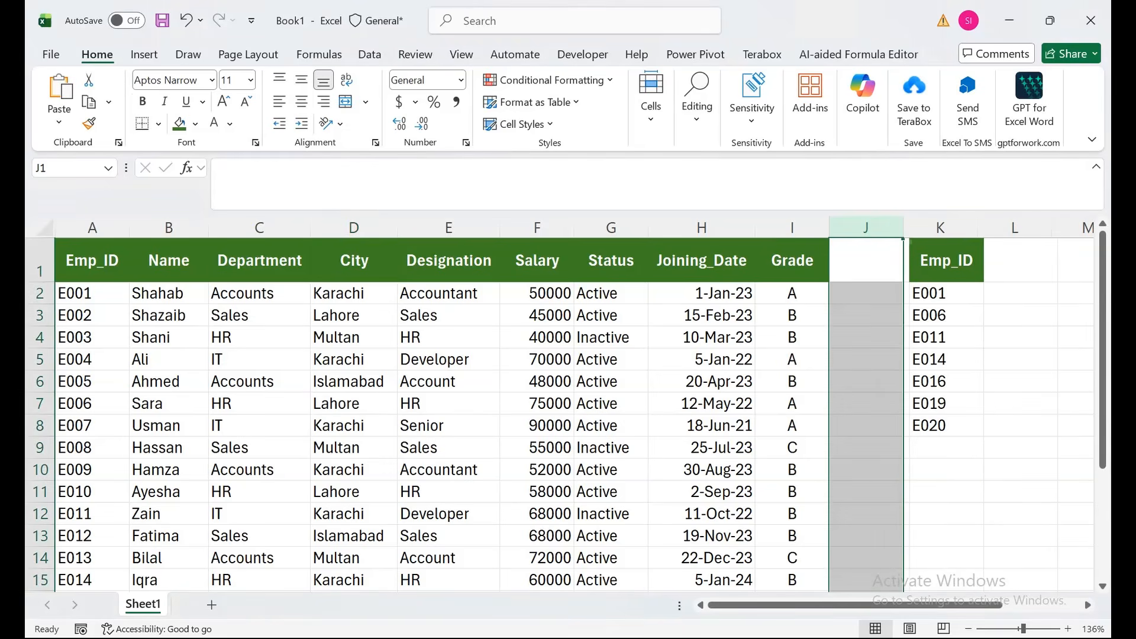
left_click_drag(940, 293, 940, 426)
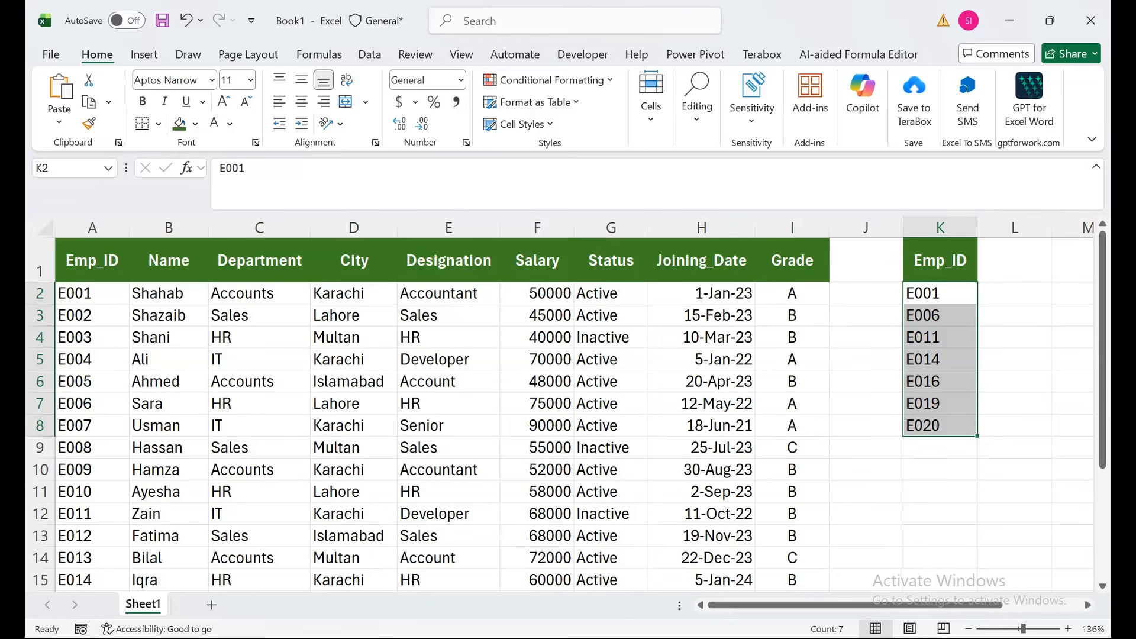
left_click_drag(611, 293, 611, 558)
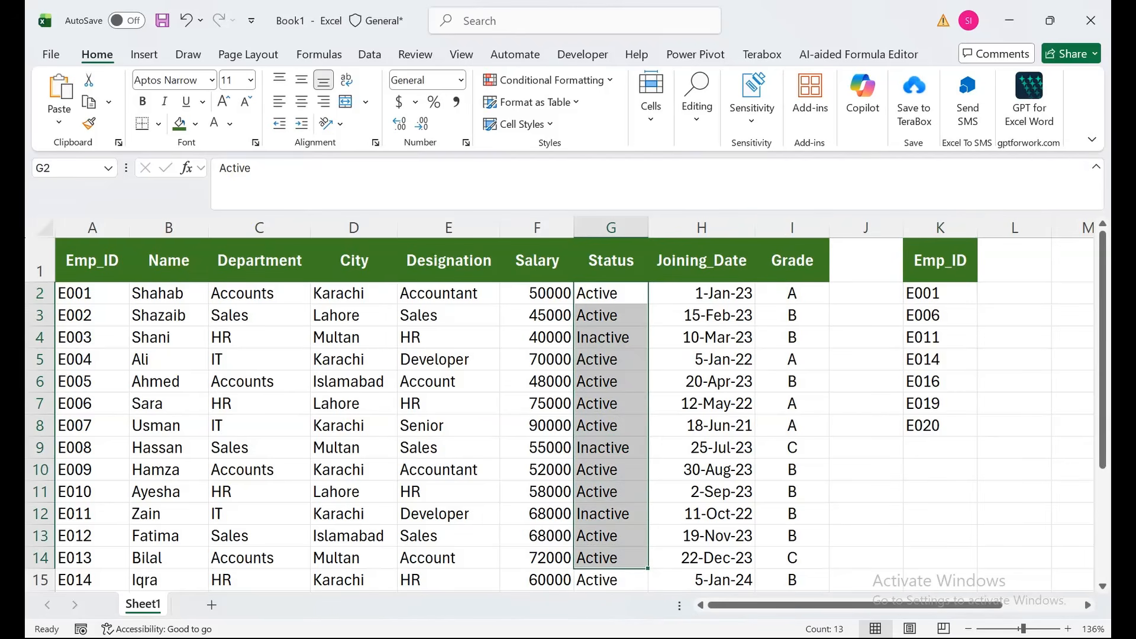
left_click(1014, 260)
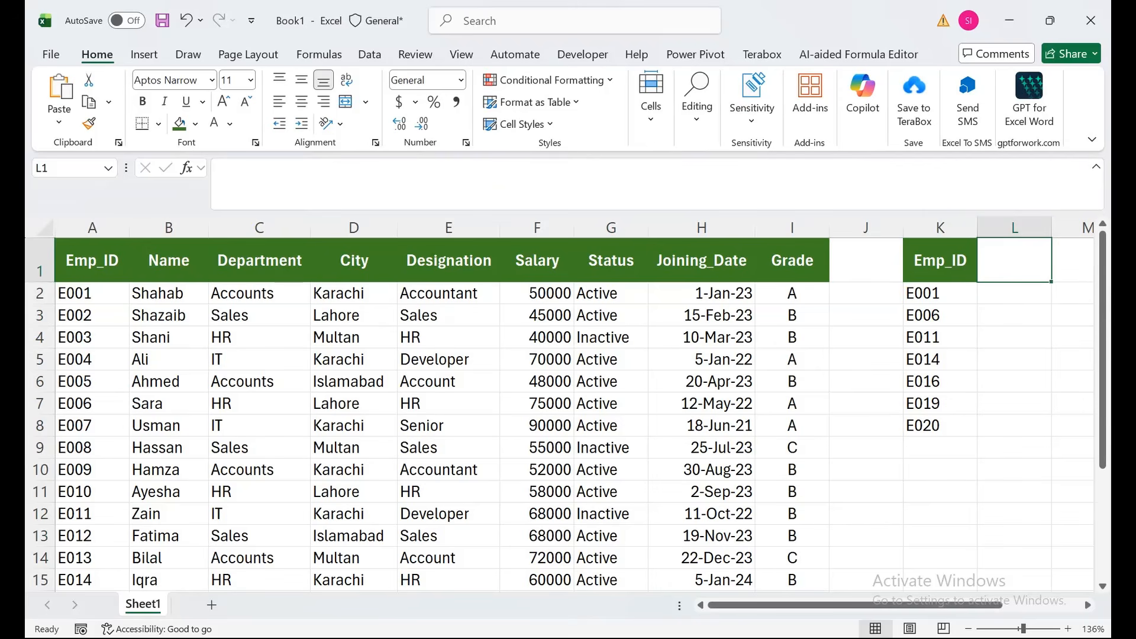
- Start a formula in L2 with a COUNTIF function nested inside IF
left_click(1014, 294)
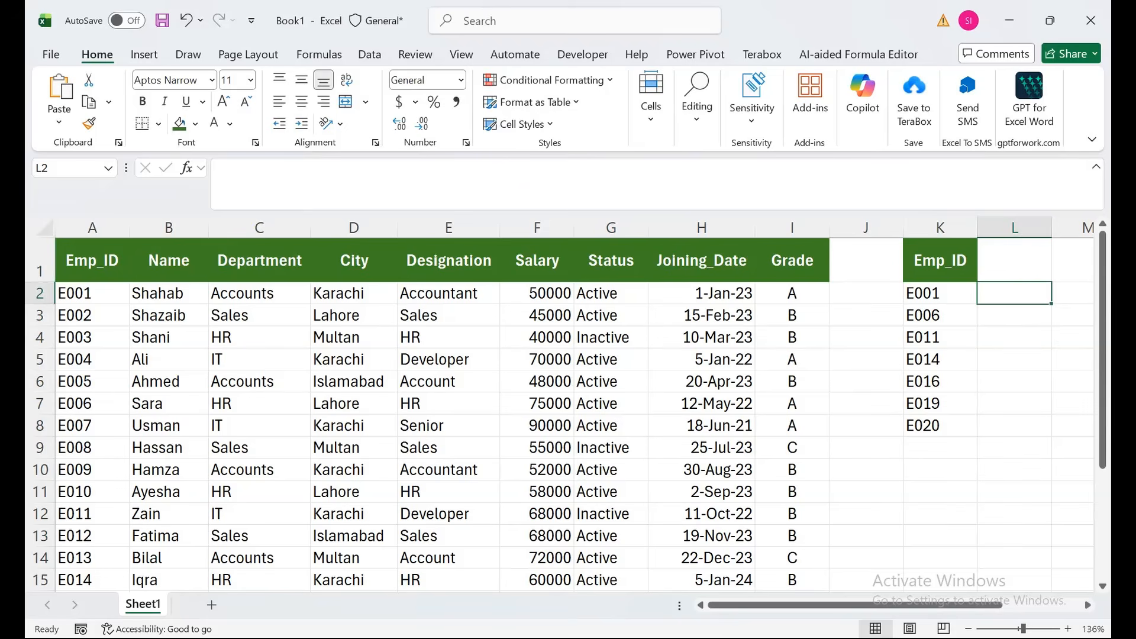
type("=")
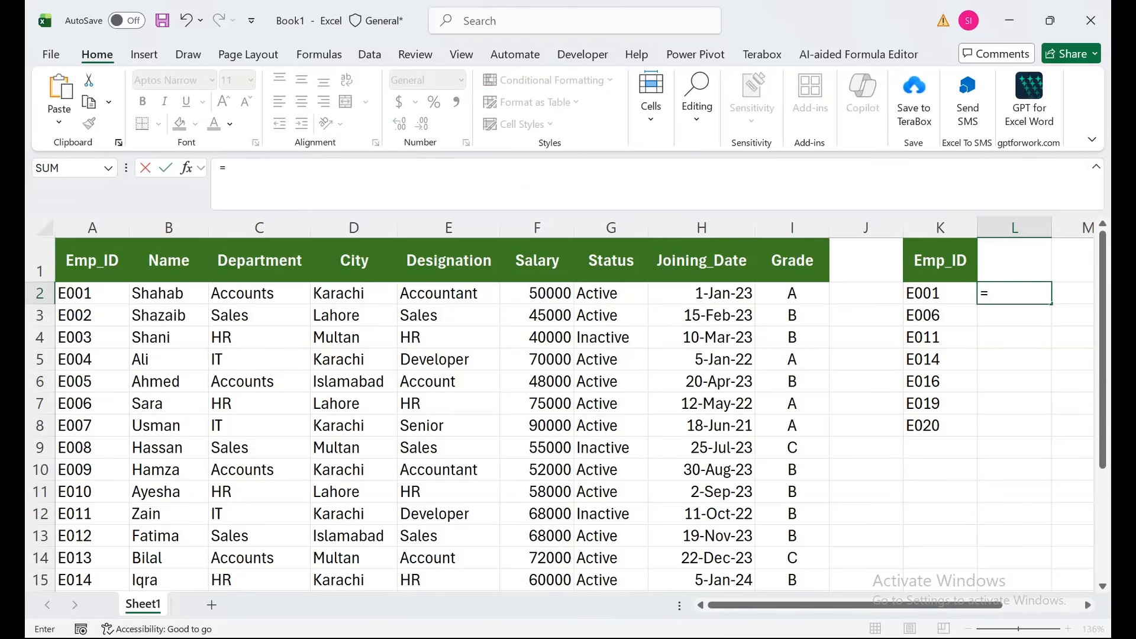
type("IF(coubnt")
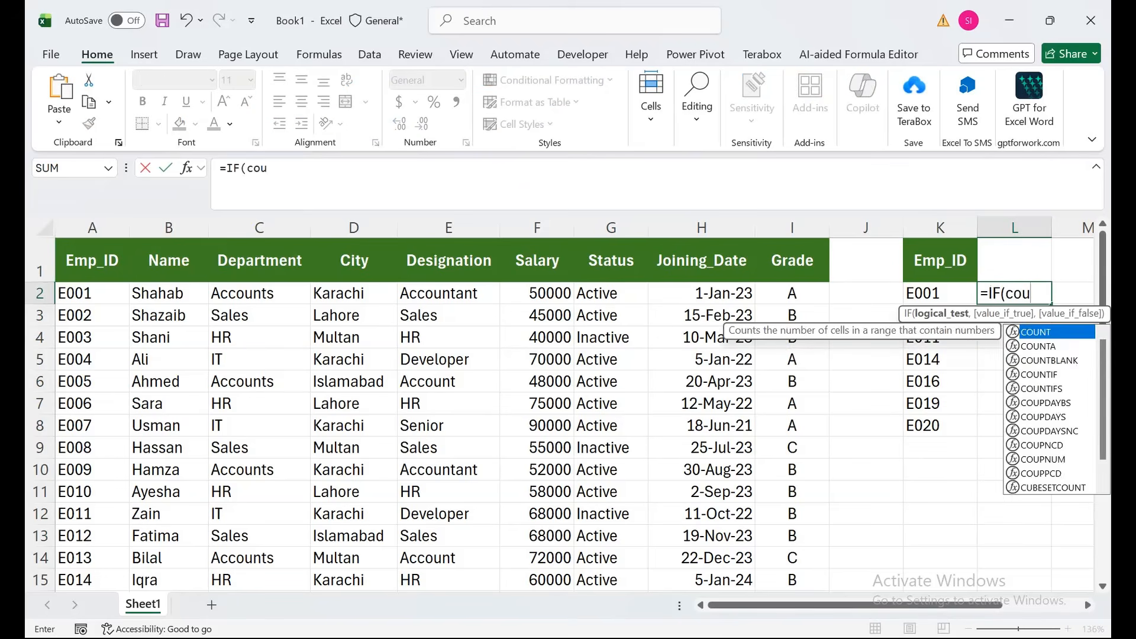
key("BackSpace")
key("BackSpace")
key("BackSpace")
key("BackSpace")
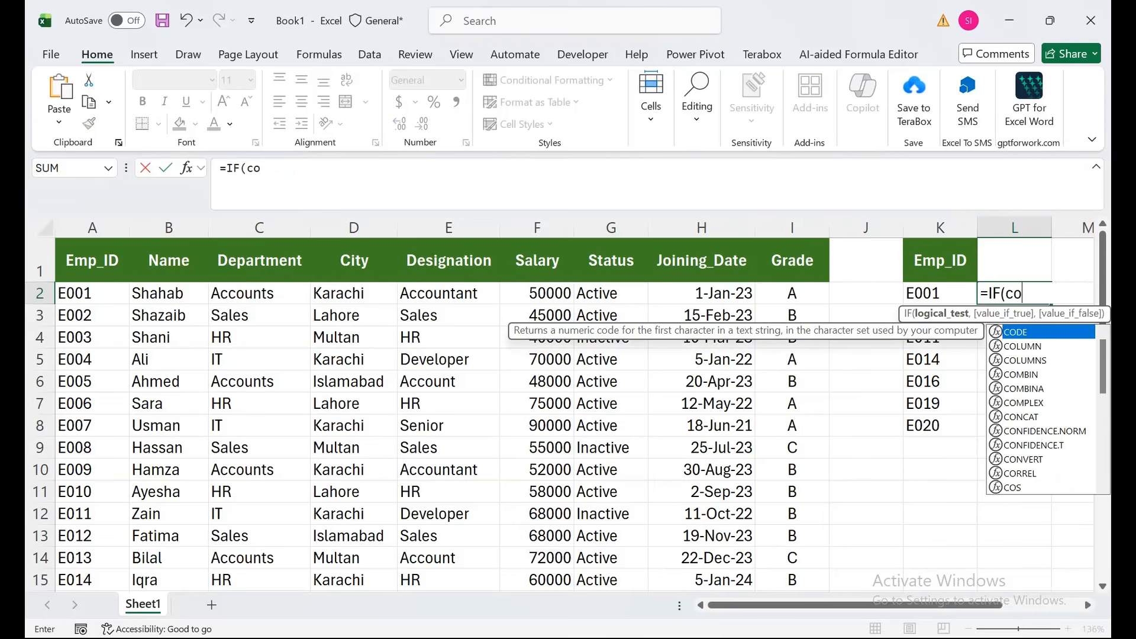
type("untif")
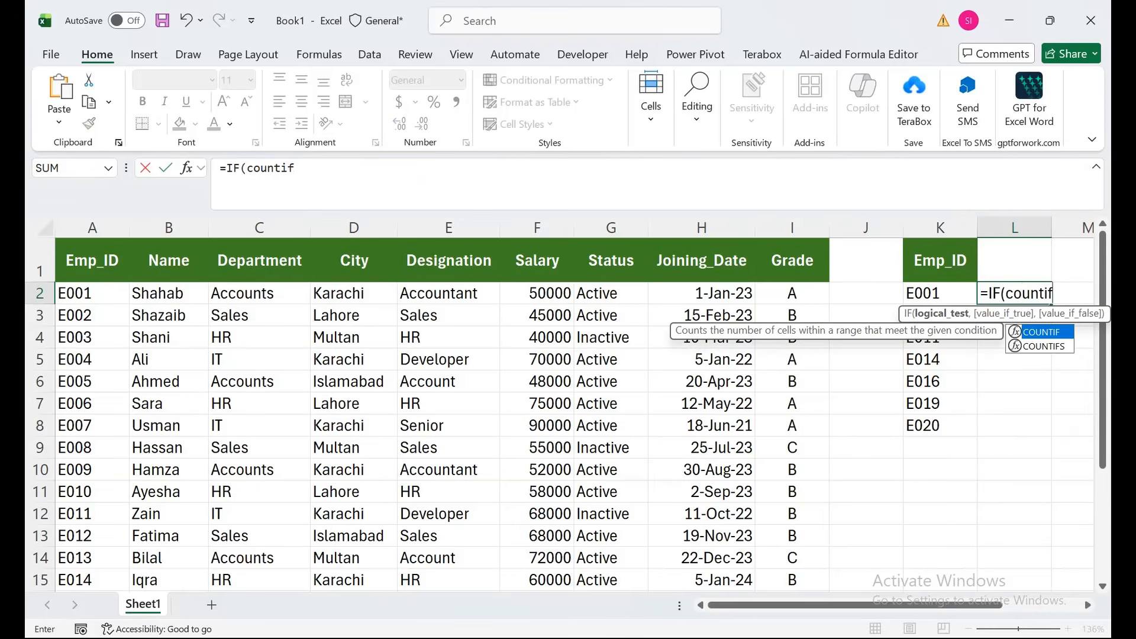
key("Tab")
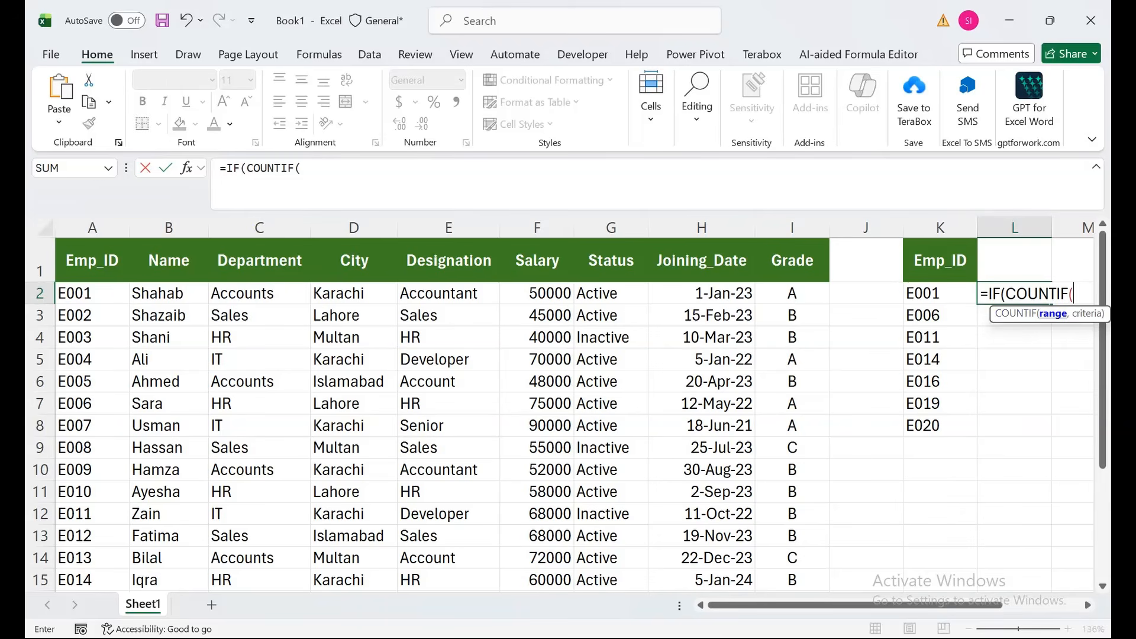
- Complete the logical test by counting K2 in the absolute range $A$2:$A$21 and comparing the count with >0
left_click_drag(109, 294, 127, 591)
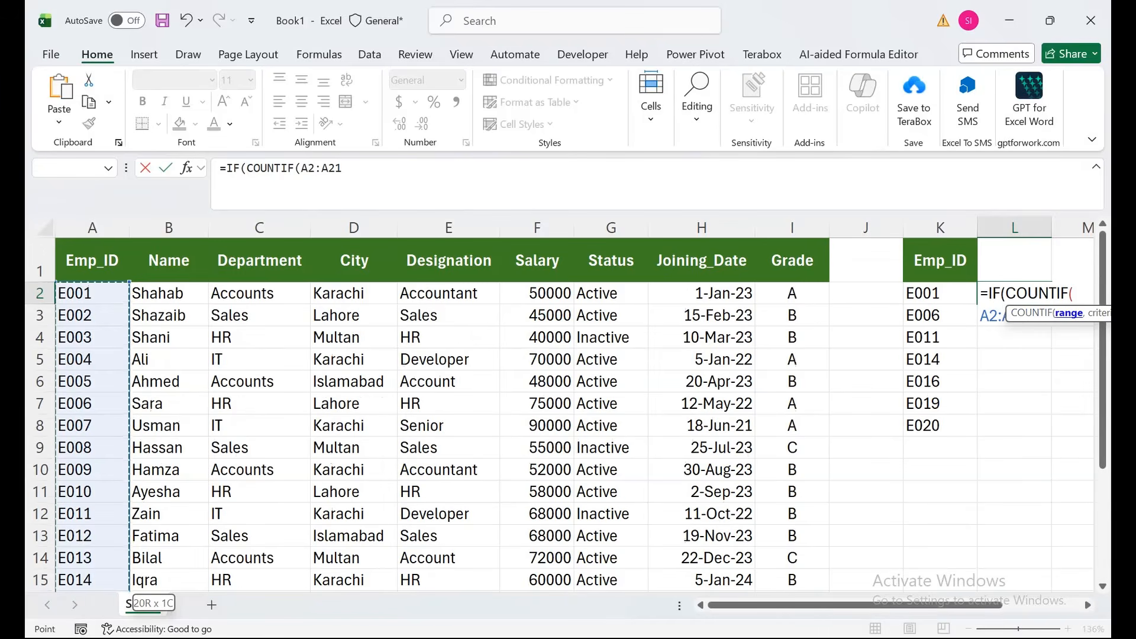
key("F4")
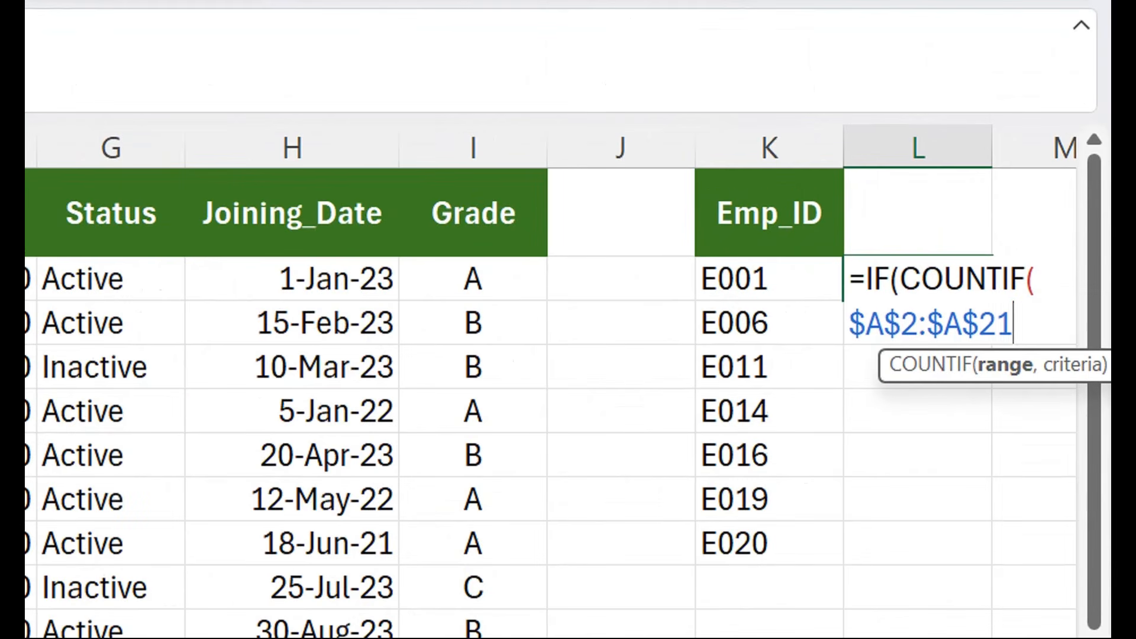
type(",")
key("Left")
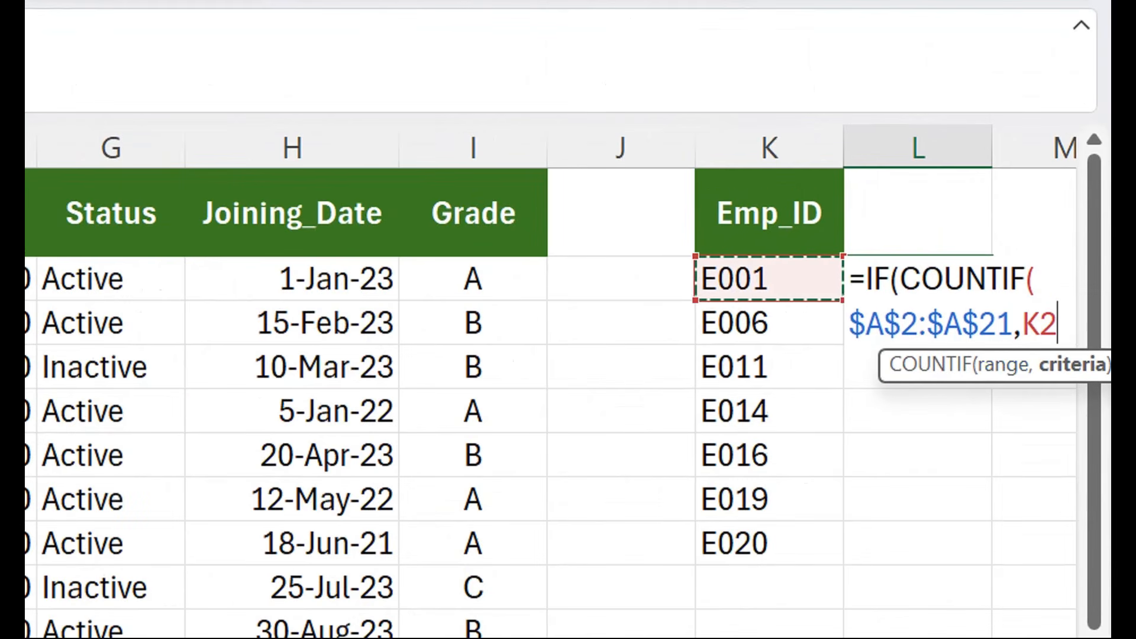
type(")")
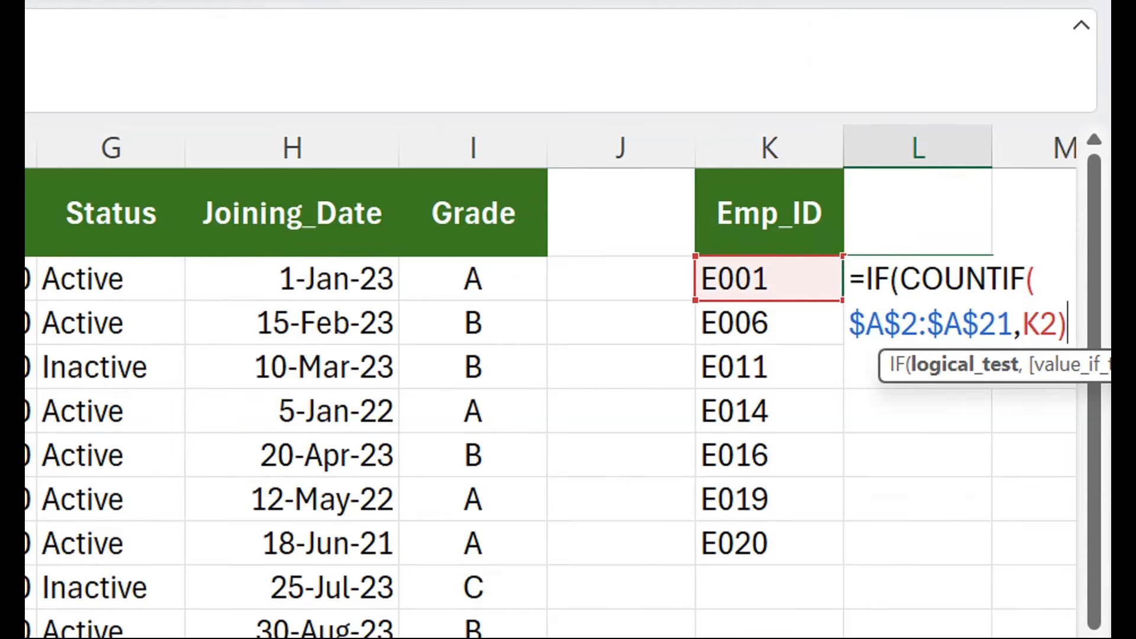
type(">0")
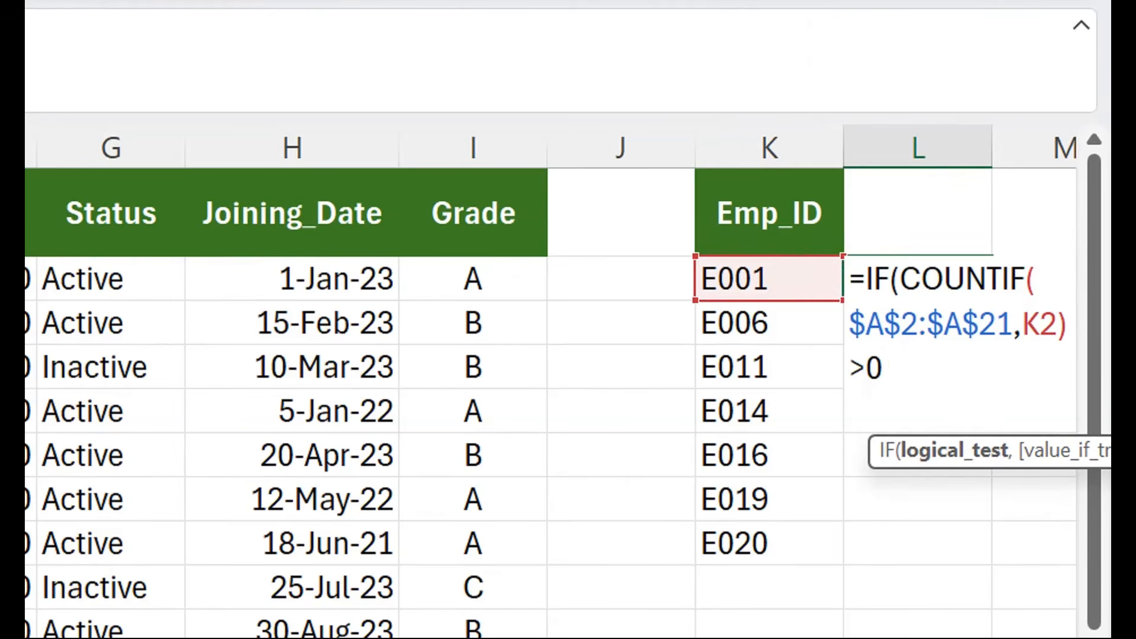
type(",\"FInd")
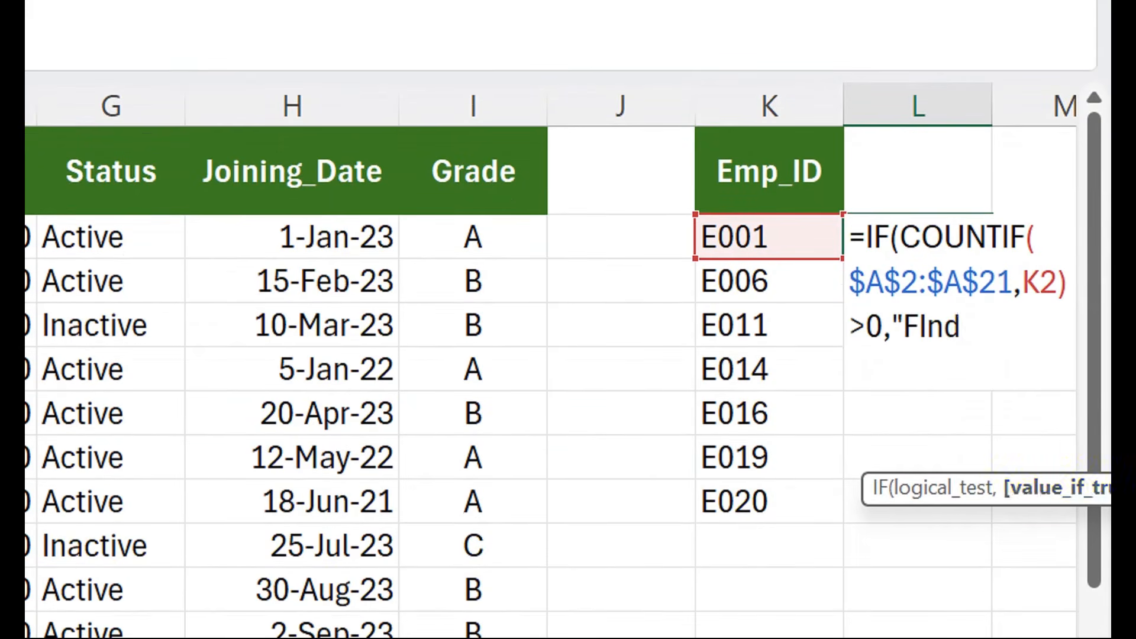
- Make the formula return "Find" when true and "Missing" when false, and fill it from L2 down to L8
key("BackSpace")
key("BackSpace")
key("BackSpace")
type("ind\",\"M")
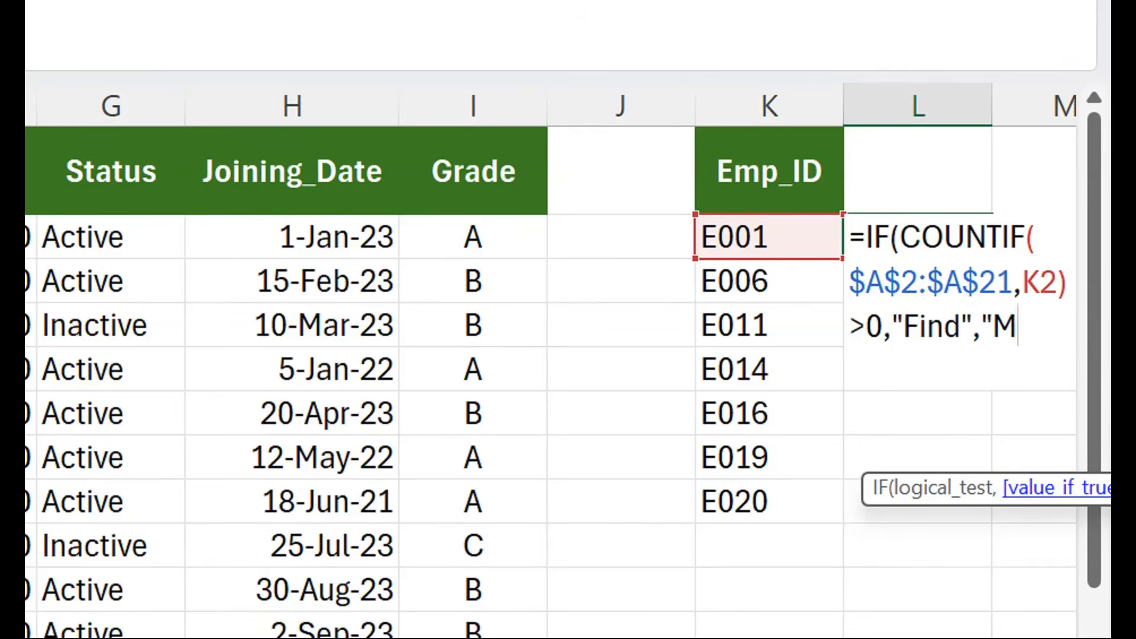
type("issing\")")
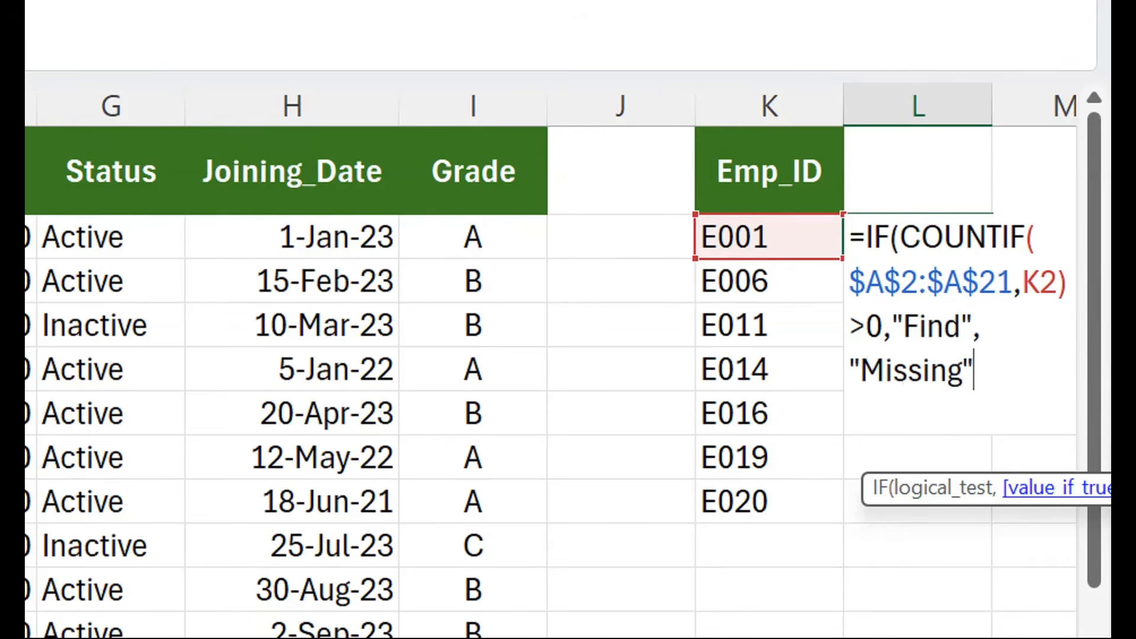
key("Return")
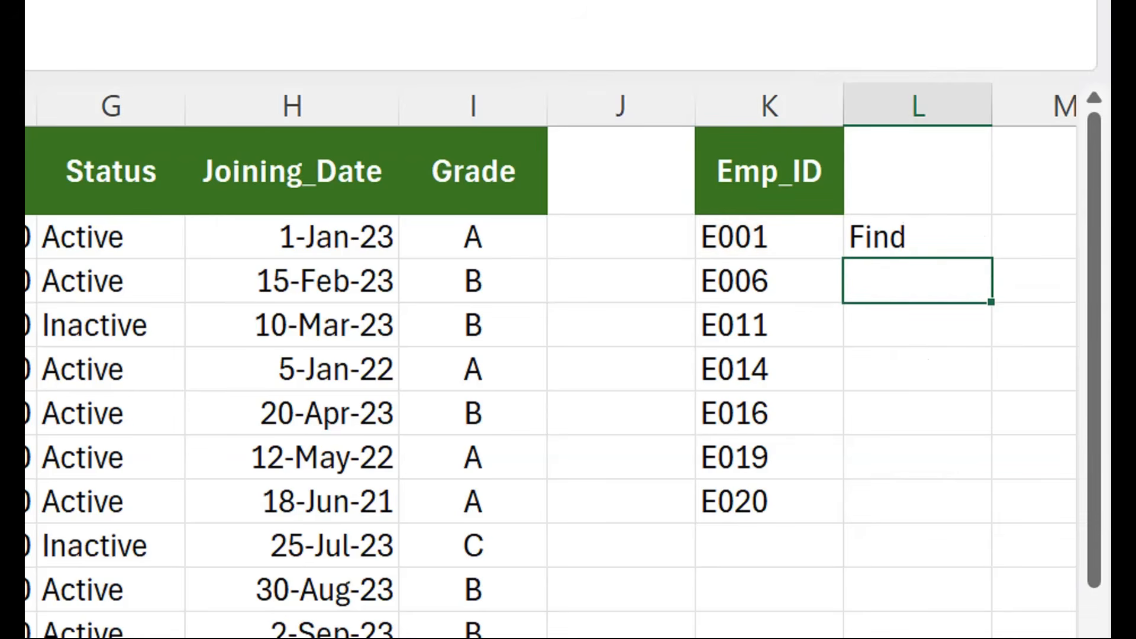
left_click(917, 237)
double_click(990, 258)
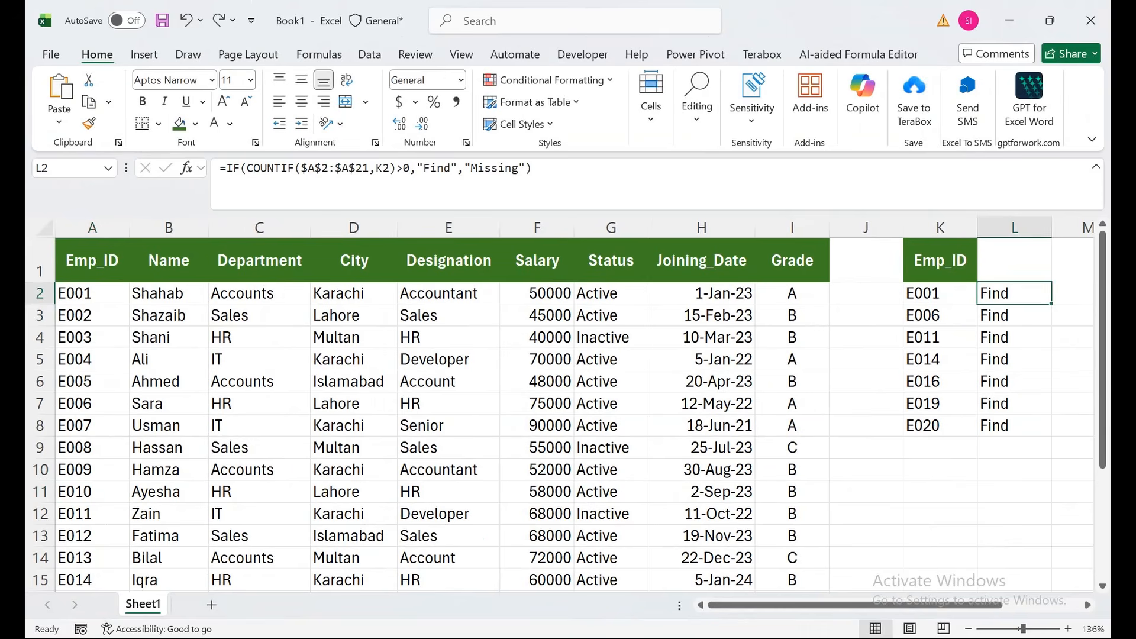
- Append a 0 to the Emp_ID in A17 and check the formula results in column L
left_click_drag(91, 558, 92, 580)
double_click(95, 558)
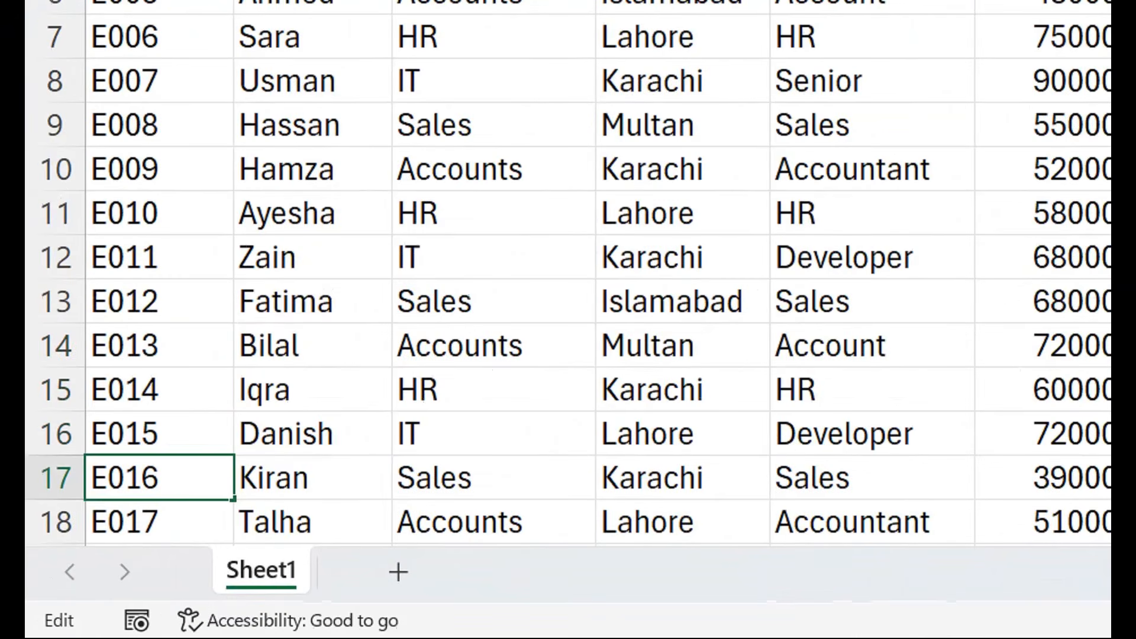
type("0")
key("Return")
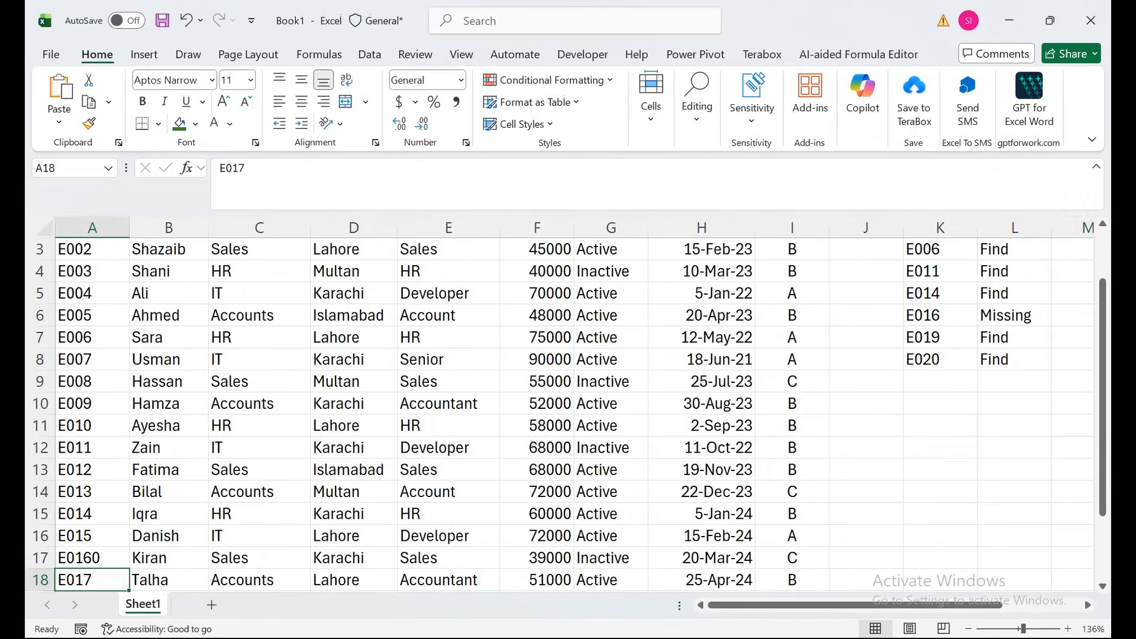
left_click_drag(1073, 336, 1015, 252)
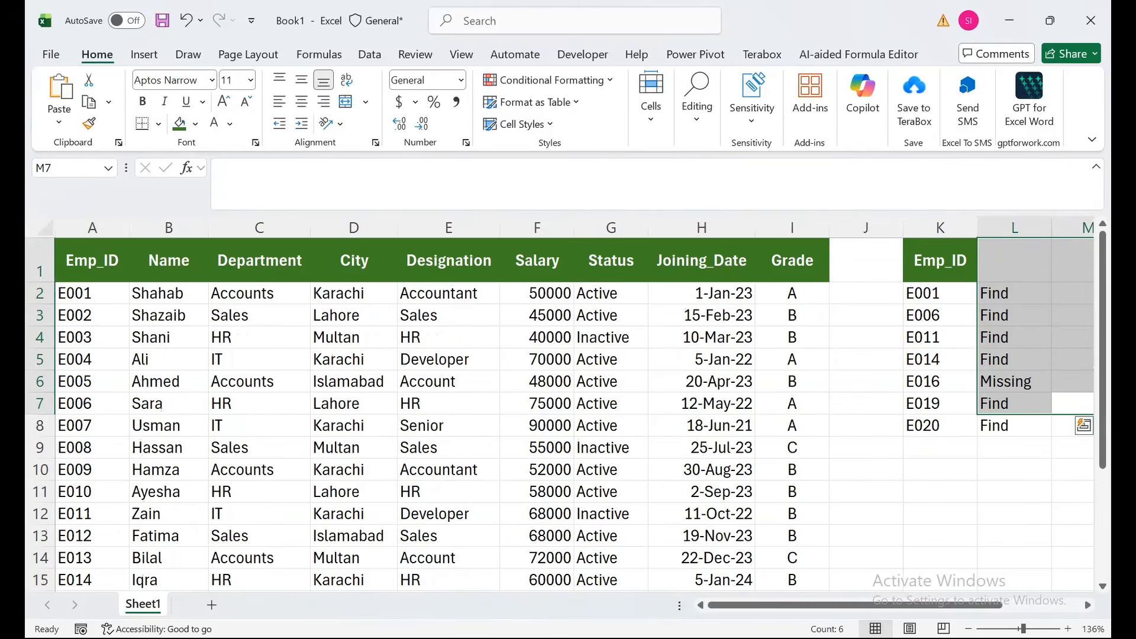
left_click(1014, 381)
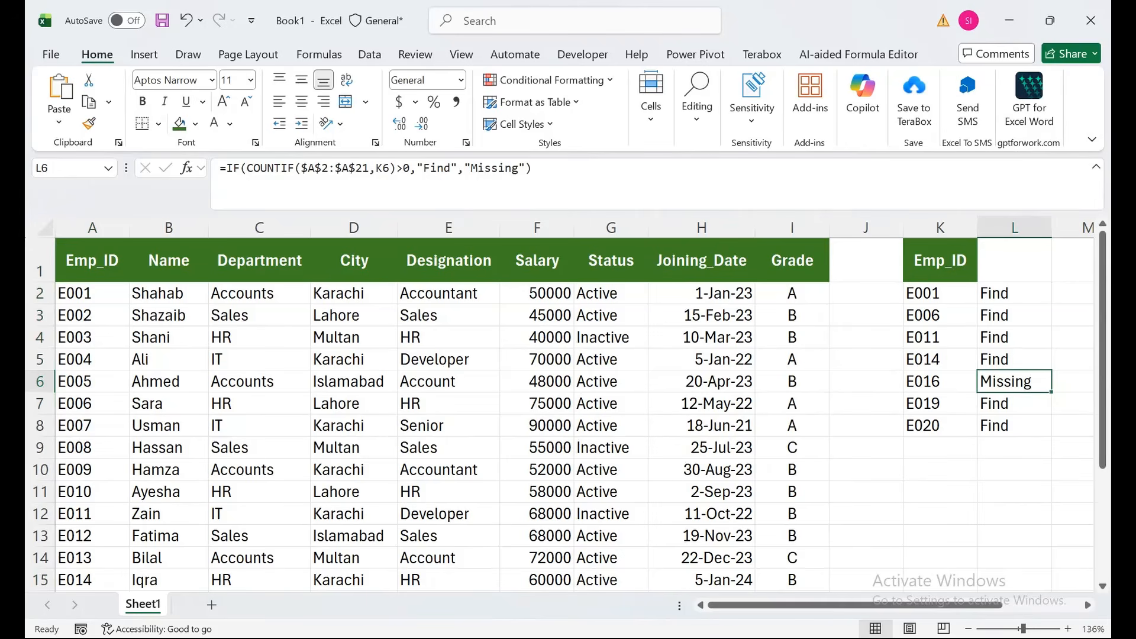
- Create a new conditional formatting rule for A2:I21 that uses a formula to determine which cells to format
left_click(92, 293)
left_click_drag(91, 293, 793, 294)
key("ctrl+shift+Down")
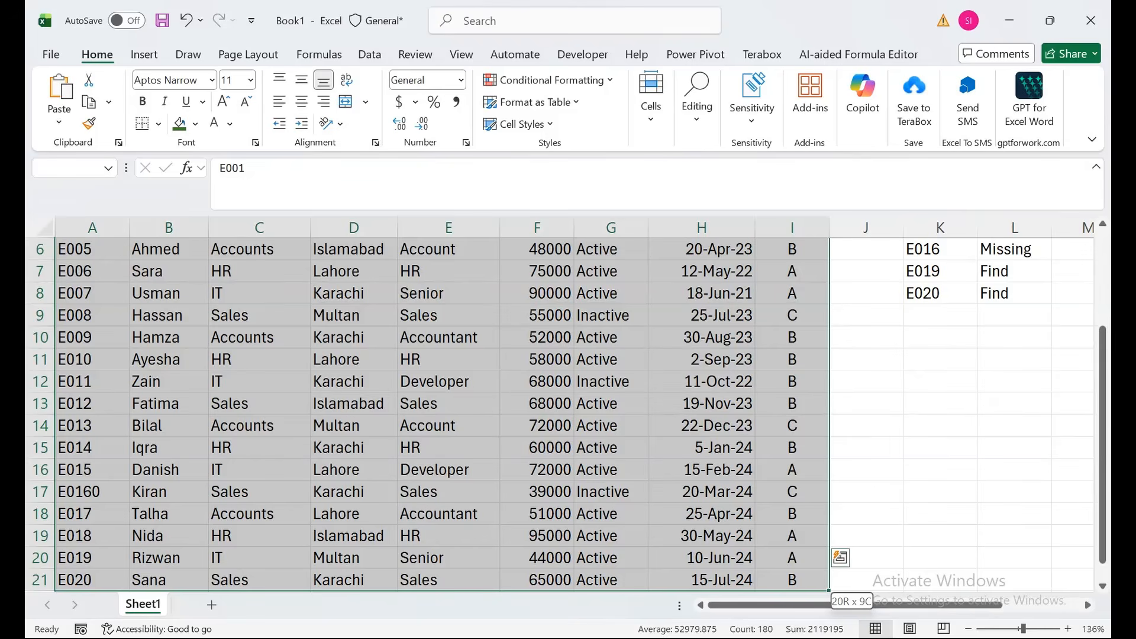
left_click_drag(1102, 408, 1101, 317)
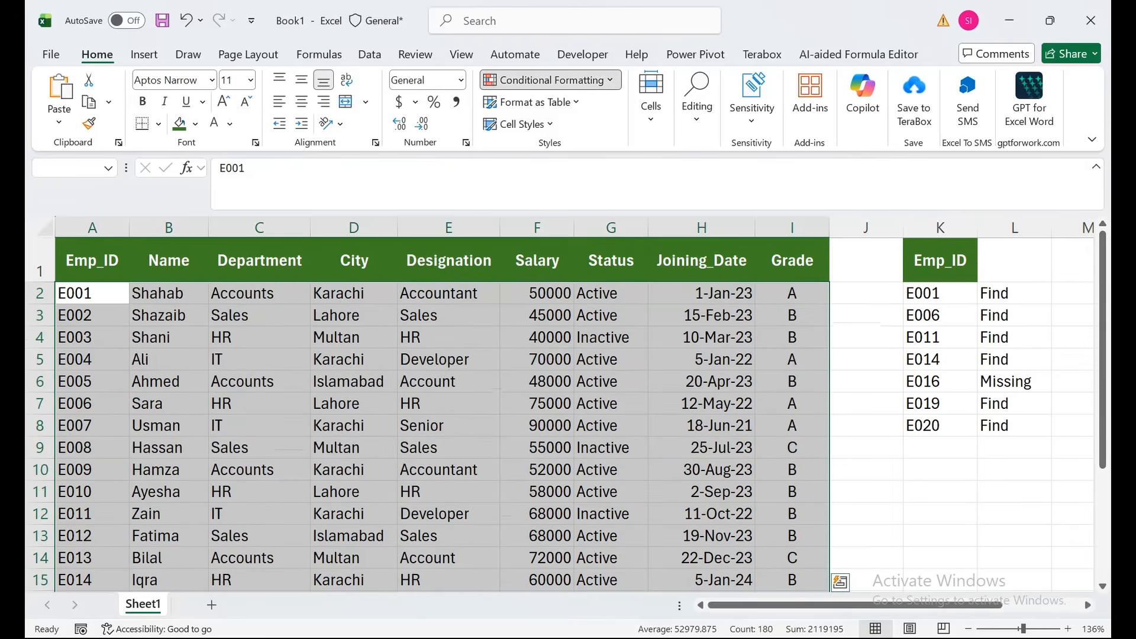
left_click(547, 80)
left_click(536, 283)
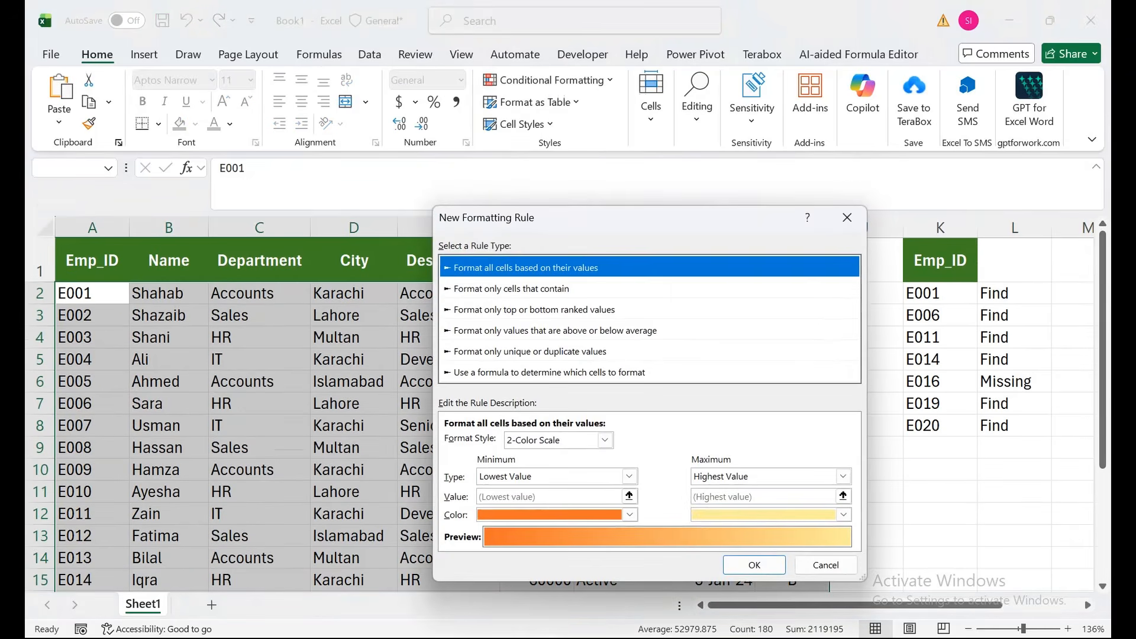
left_click(549, 372)
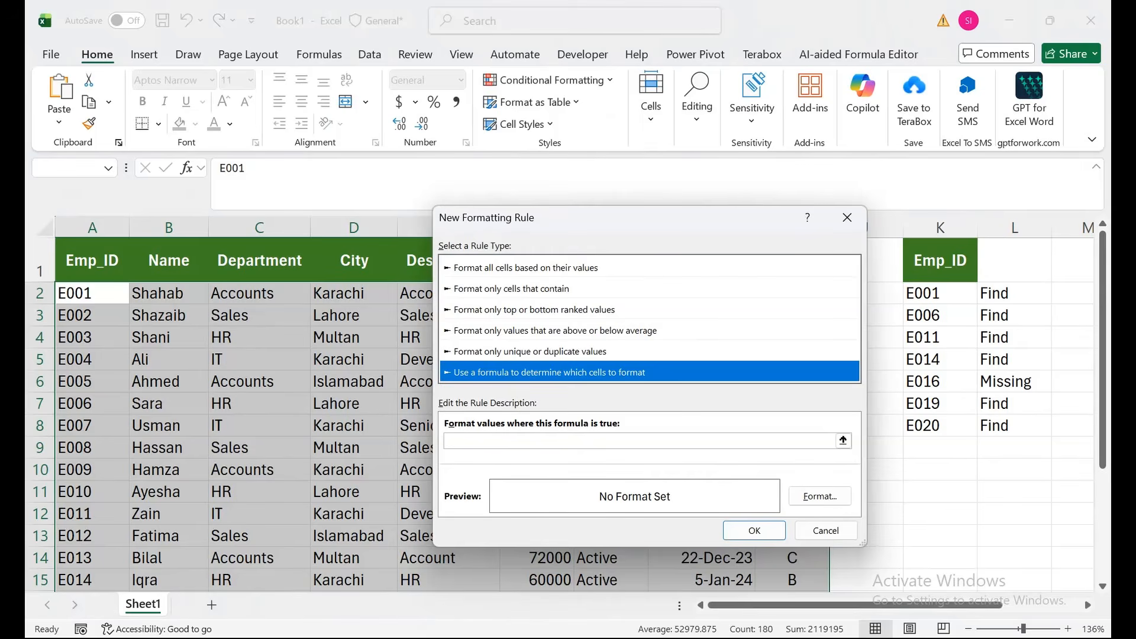
- Begin the rule's formula with ISNA around a VLOOKUP whose lookup value is $A2, keeping only the column absolute
left_click(549, 441)
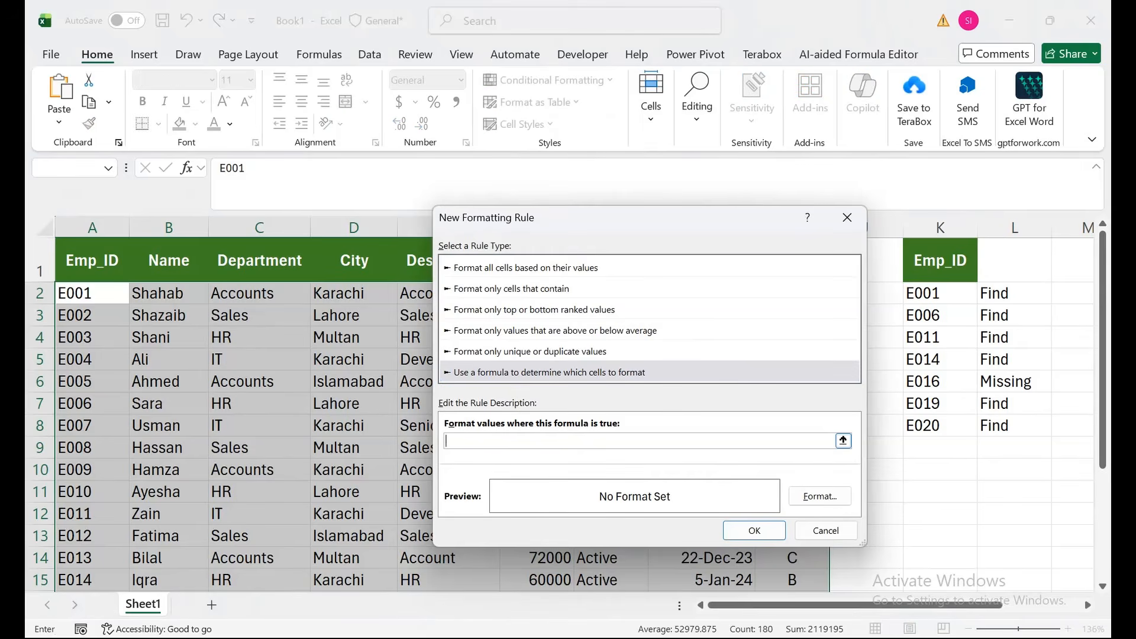
type("=ISNA(VLOOKUP)")
key("BackSpace")
type("(")
left_click_drag(622, 218, 555, 268)
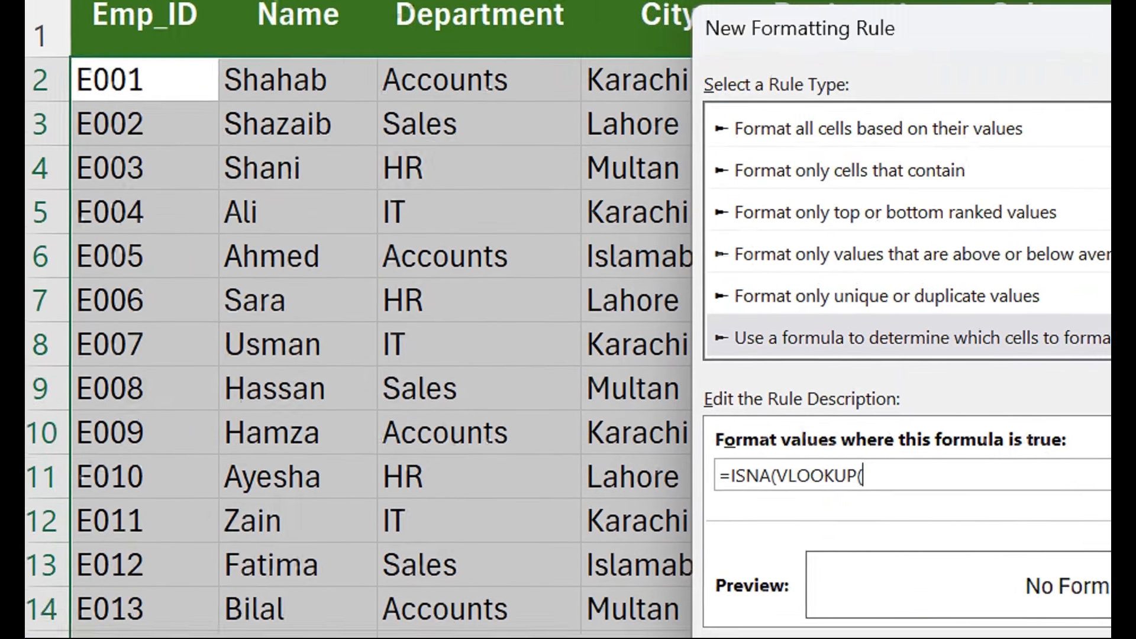
left_click(158, 134)
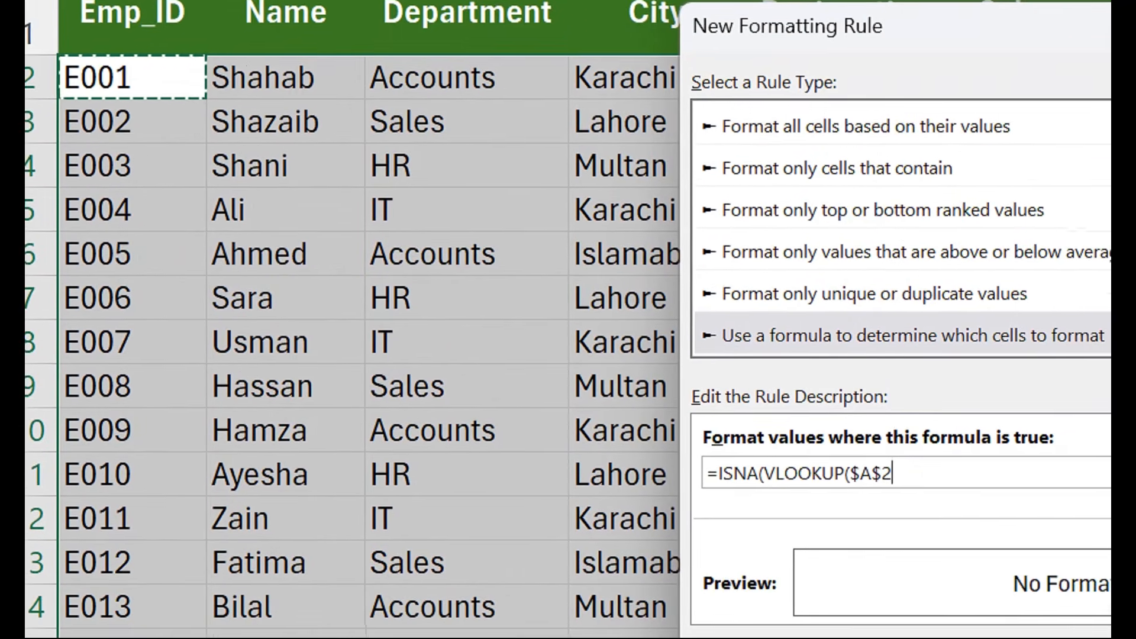
left_click(909, 535)
key("BackSpace")
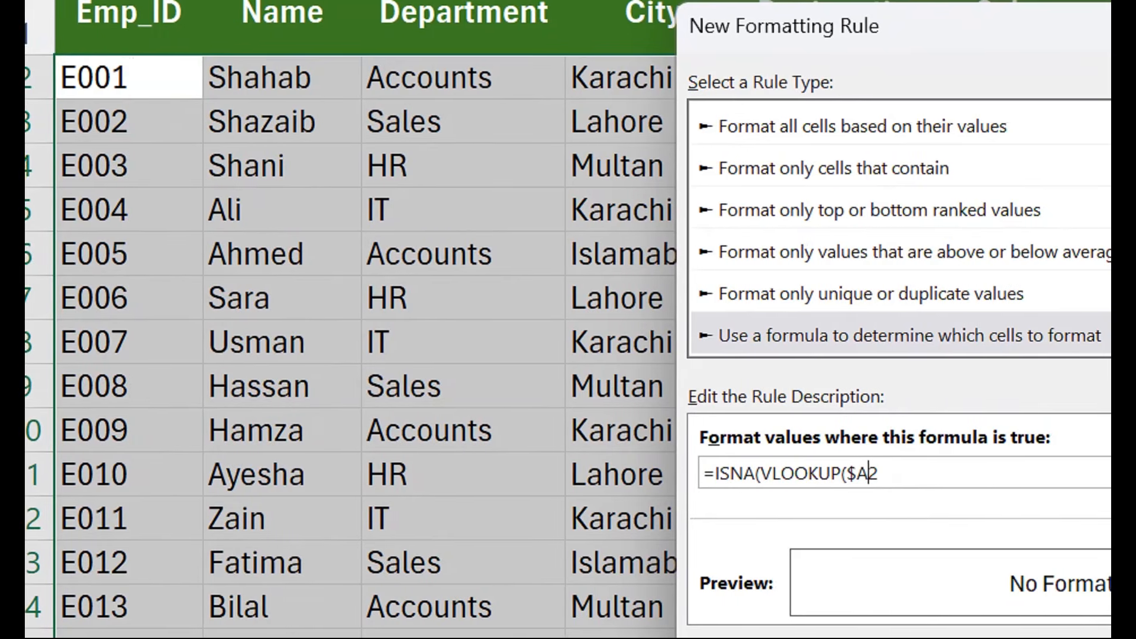
type(",")
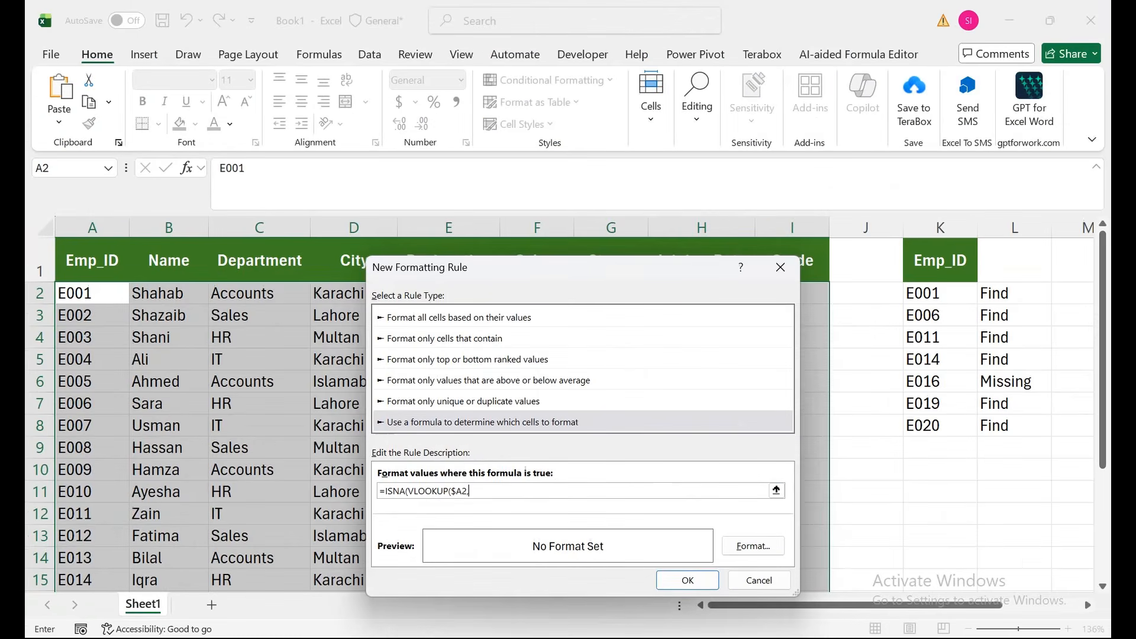
- Complete the rule's formula with lookup range $K$2:$K$8, column index 1 and exact match False, comparing the ISNA result with =False
left_click_drag(940, 293, 938, 431)
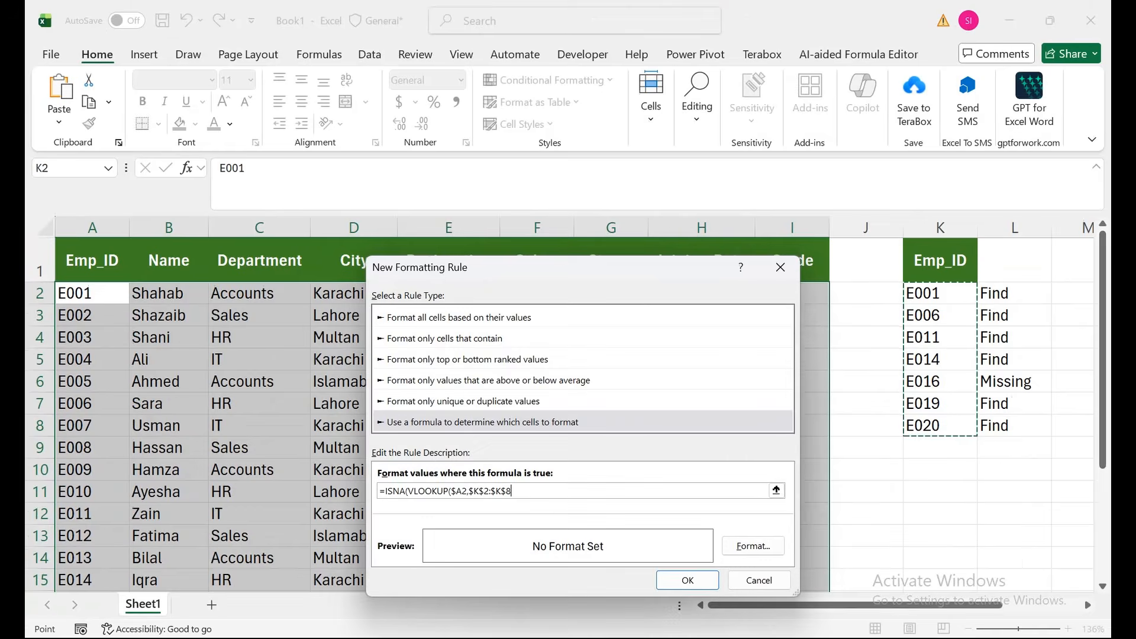
type(",")
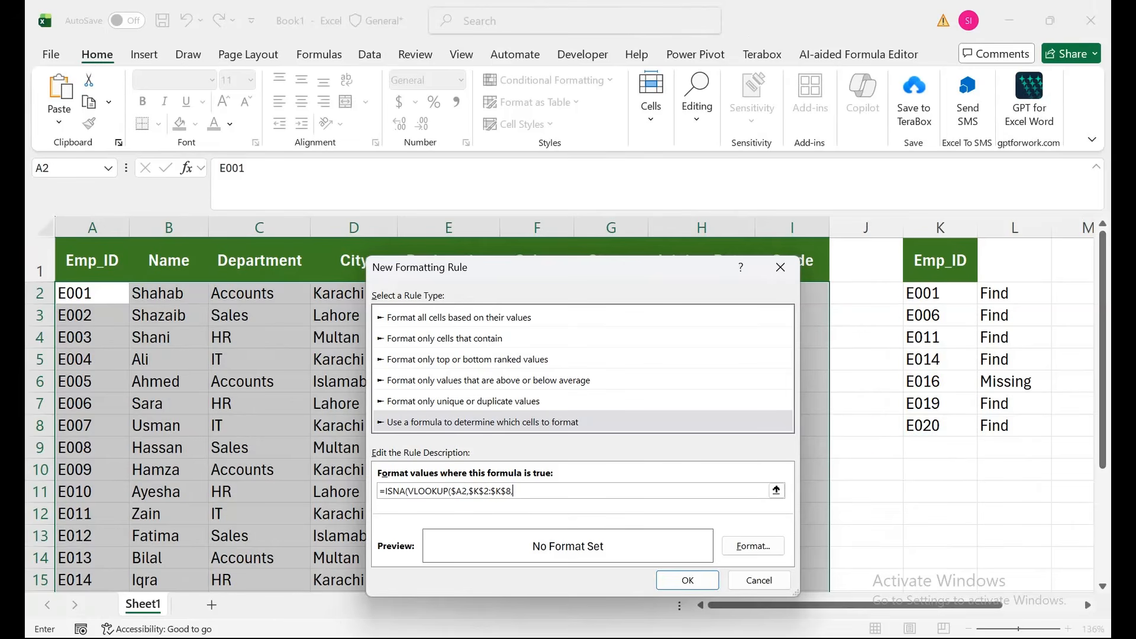
type("1,Fasl")
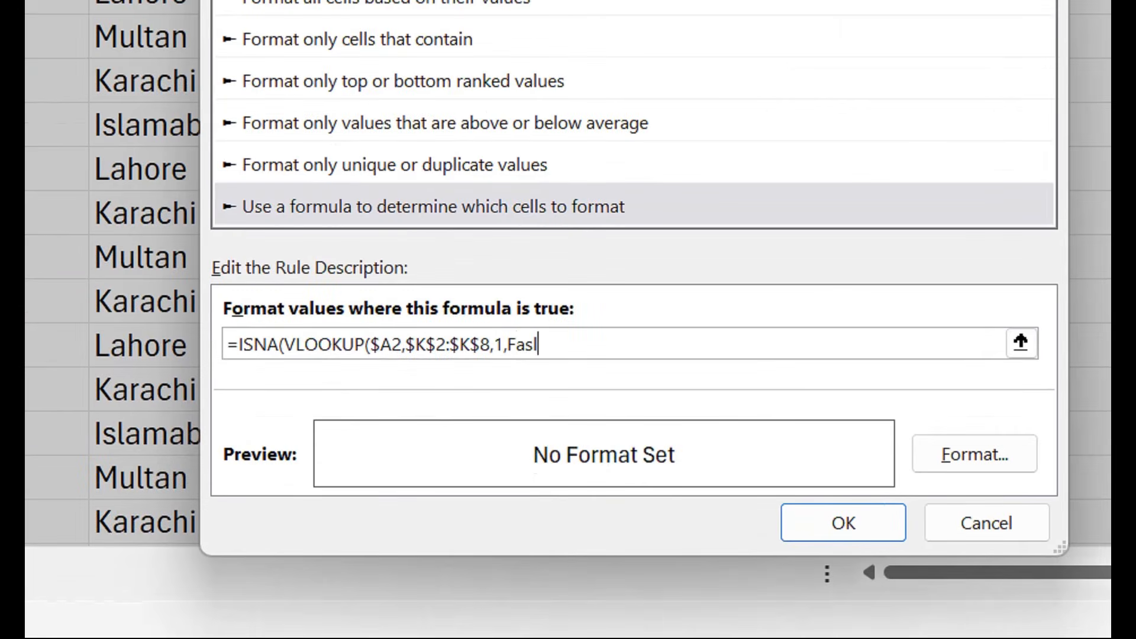
key("BackSpace")
key("BackSpace")
type("lse))=False")
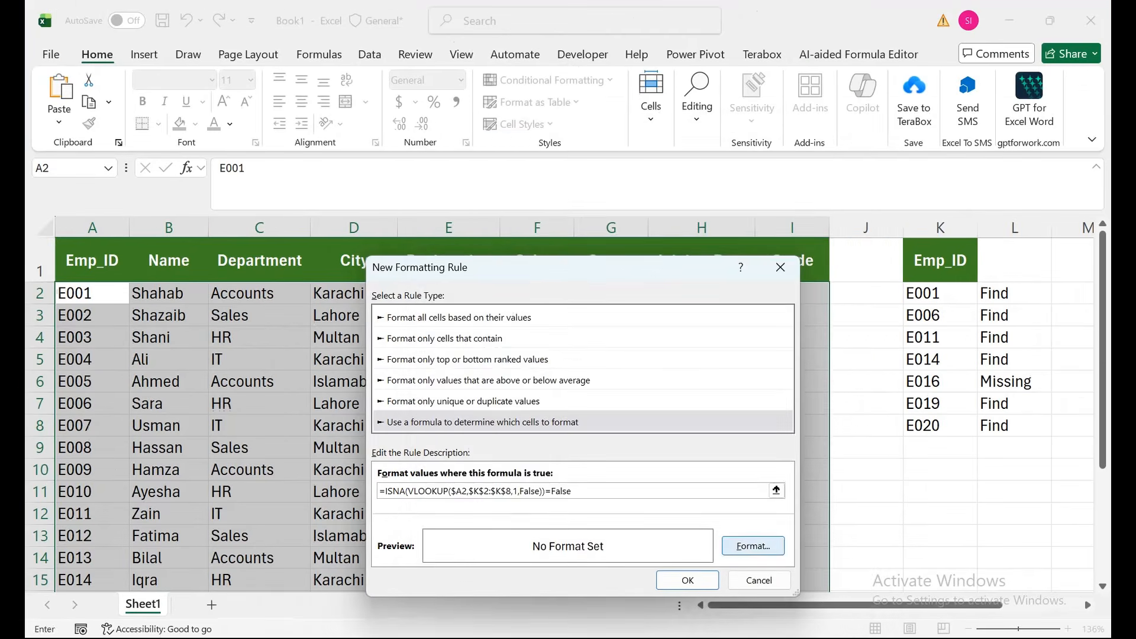
- Give the rule a light green fill with bold black text, and apply it to the table
left_click(784, 533)
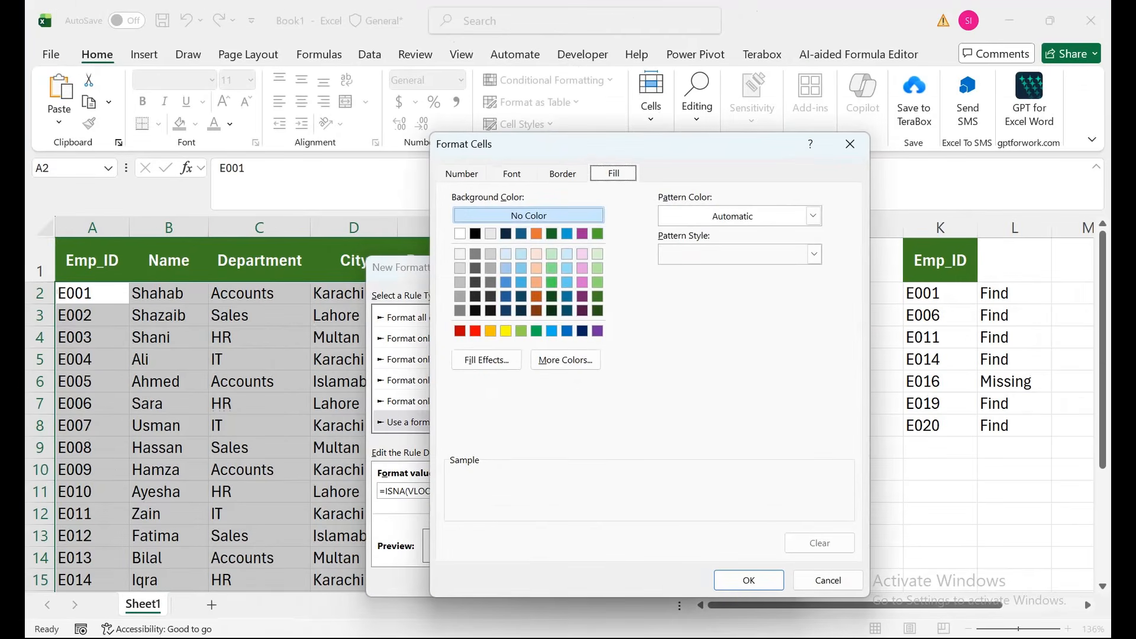
left_click(521, 331)
left_click(512, 174)
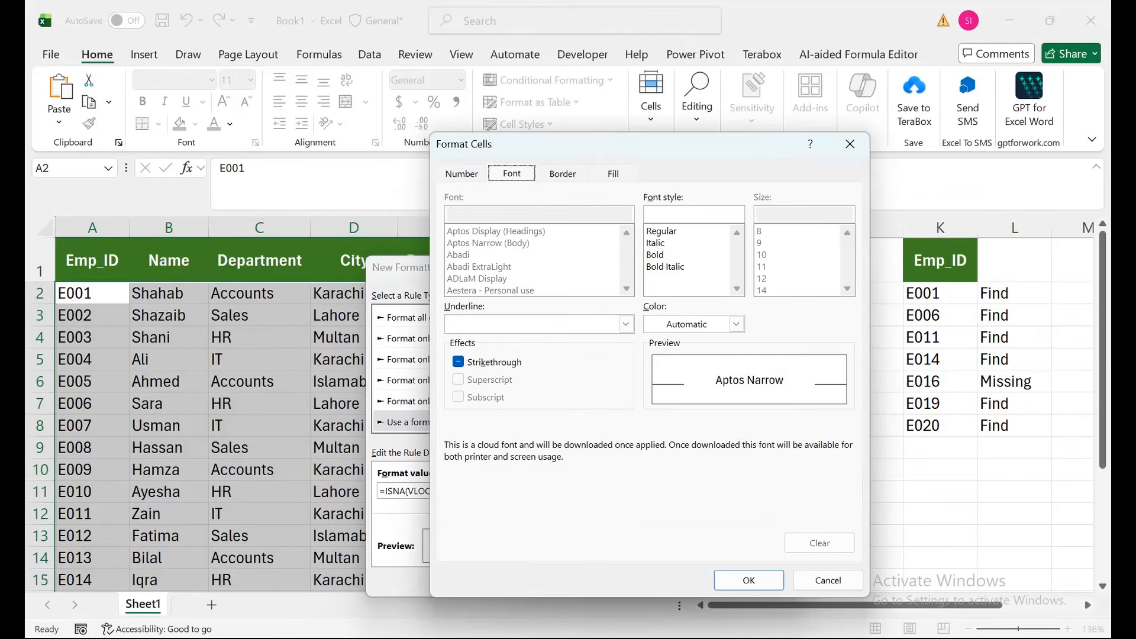
left_click(654, 255)
left_click(736, 324)
left_click(736, 324)
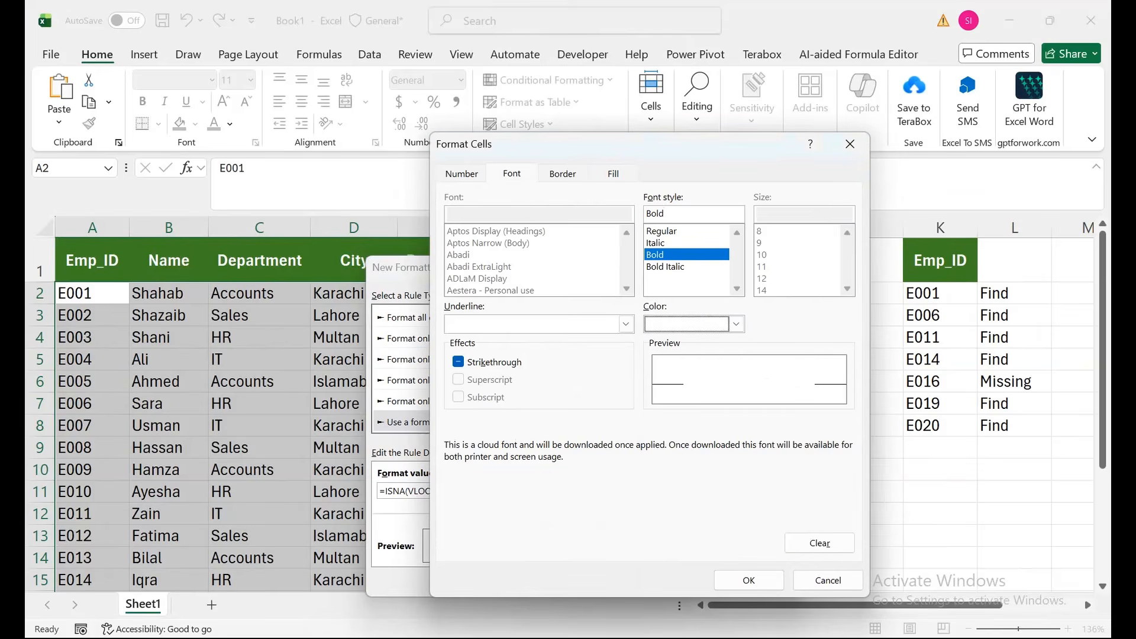
left_click(736, 323)
left_click(680, 396)
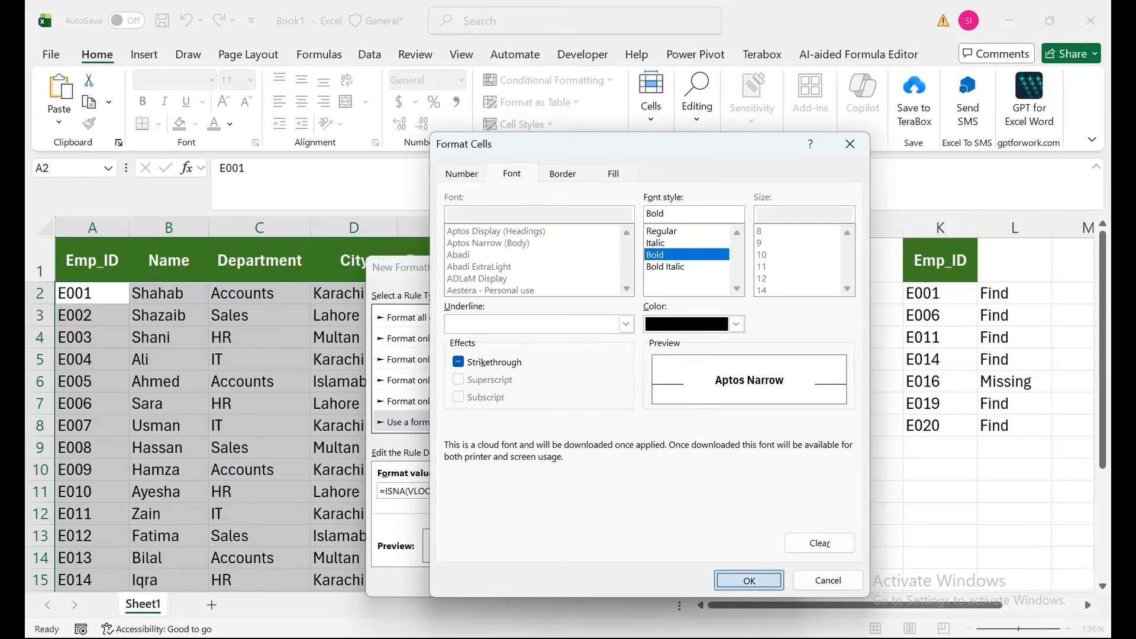
left_click(749, 580)
left_click(687, 580)
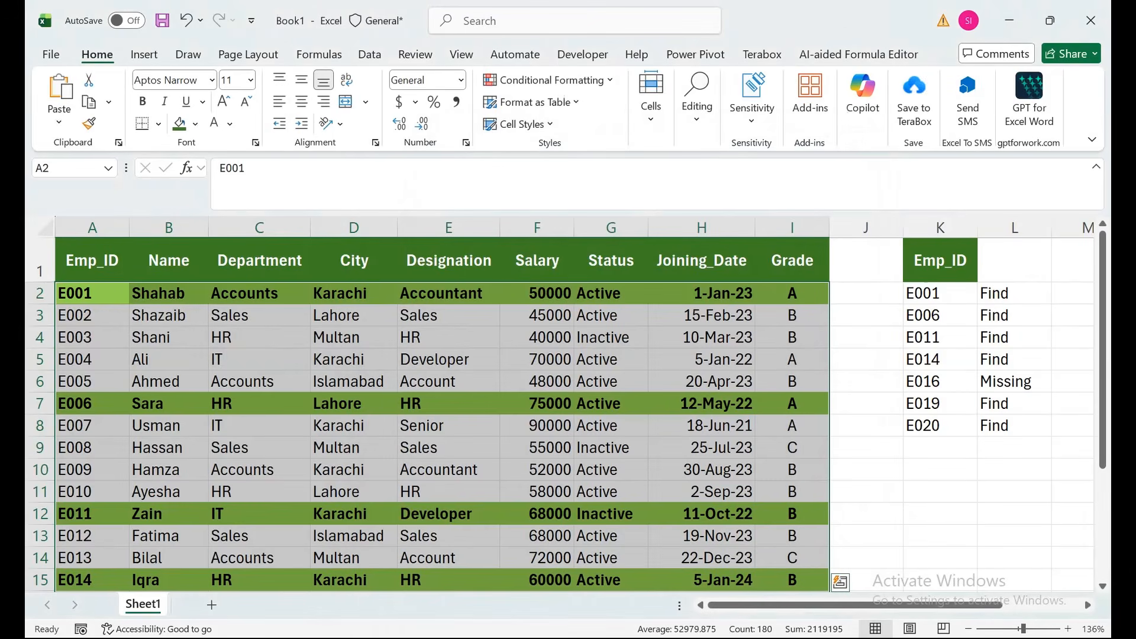
- Examine which table rows are highlighted against the Emp_ID list in column K
left_click_drag(92, 425, 92, 562)
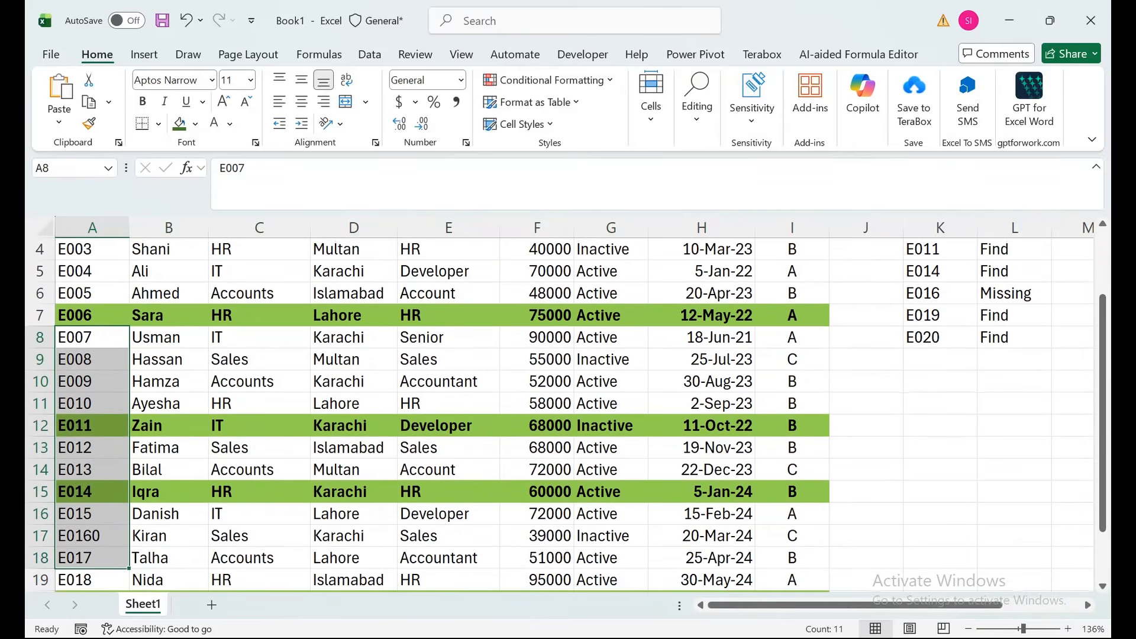
left_click_drag(940, 337, 940, 260)
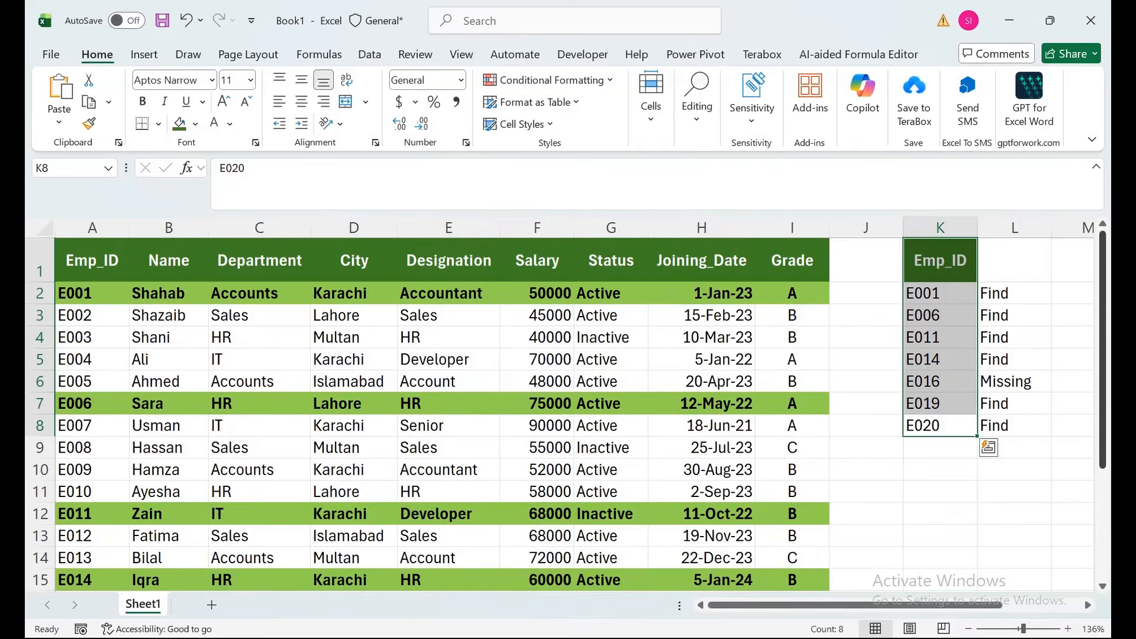
mouse_move(1102, 307)
left_mouse_down()
mouse_move(1102, 418)
mouse_move(1102, 309)
left_mouse_up()
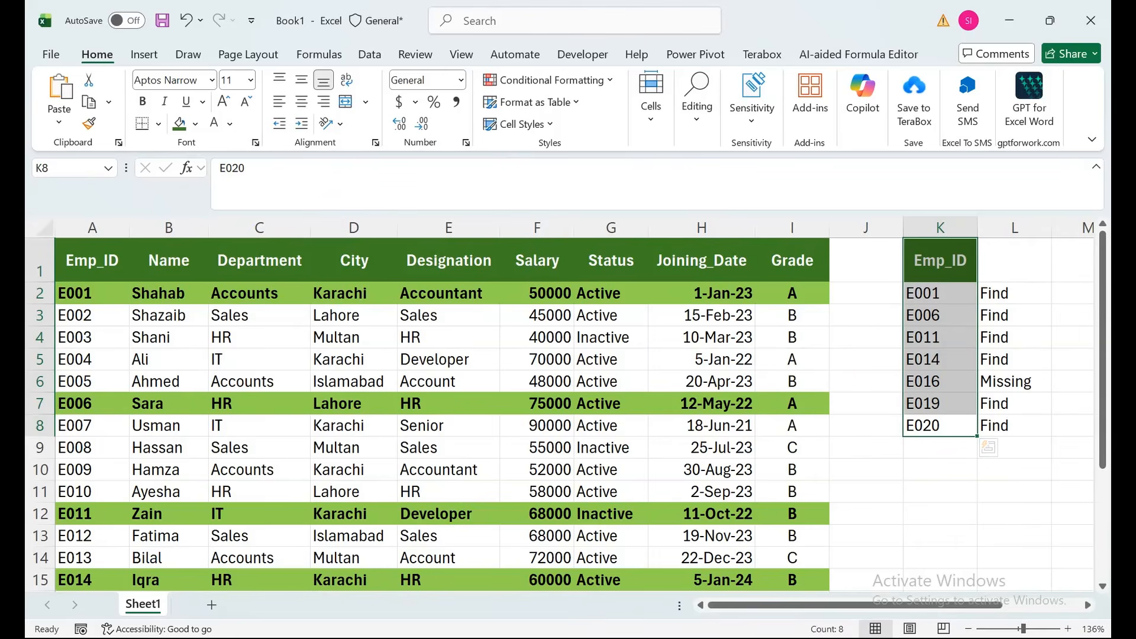
left_click_drag(1102, 254, 1102, 306)
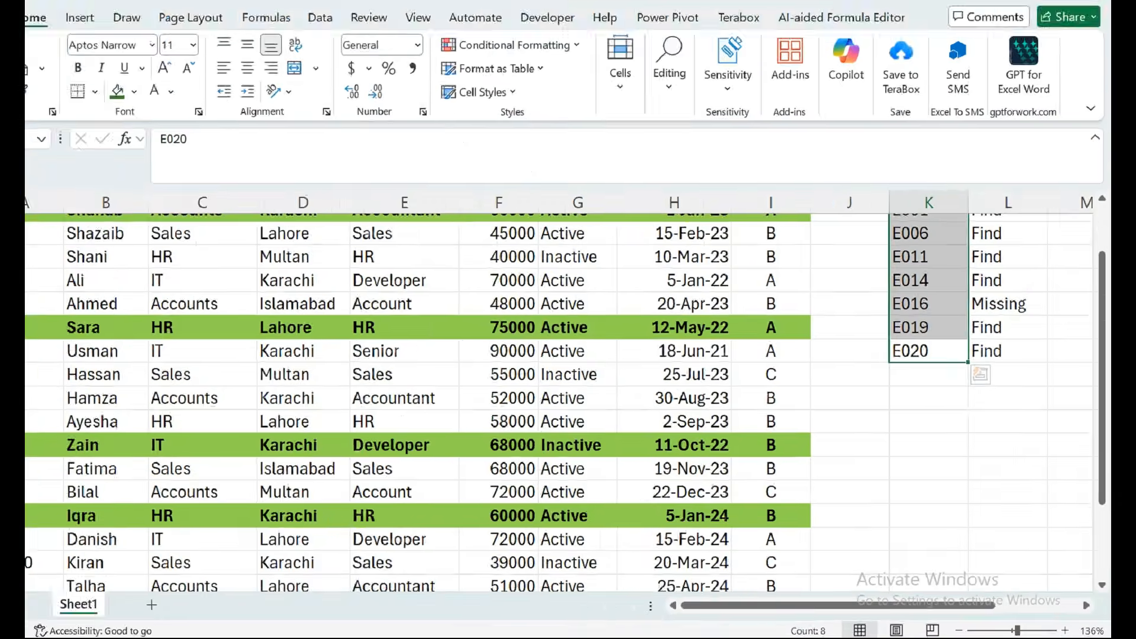
mouse_move(1102, 349)
left_mouse_down()
mouse_move(1102, 451)
mouse_move(1102, 348)
left_mouse_up()
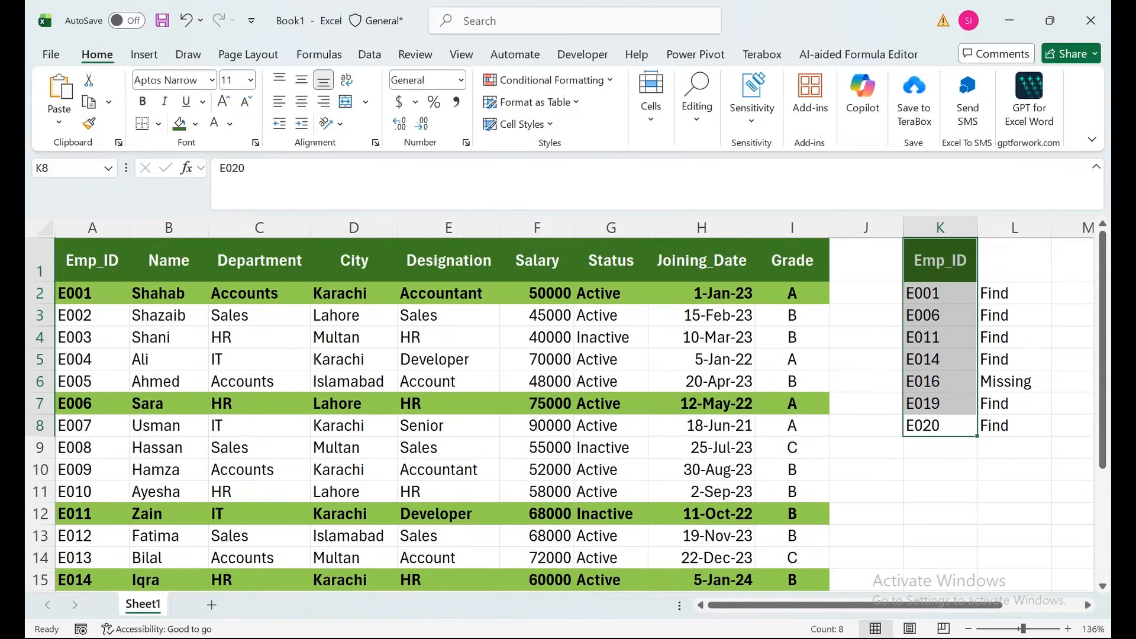
- Change the Emp_ID in A17 to E016 and check the formula results in column L
mouse_move(354, 557)
left_mouse_down()
mouse_move(354, 586)
mouse_move(354, 559)
left_mouse_up()
double_click(97, 536)
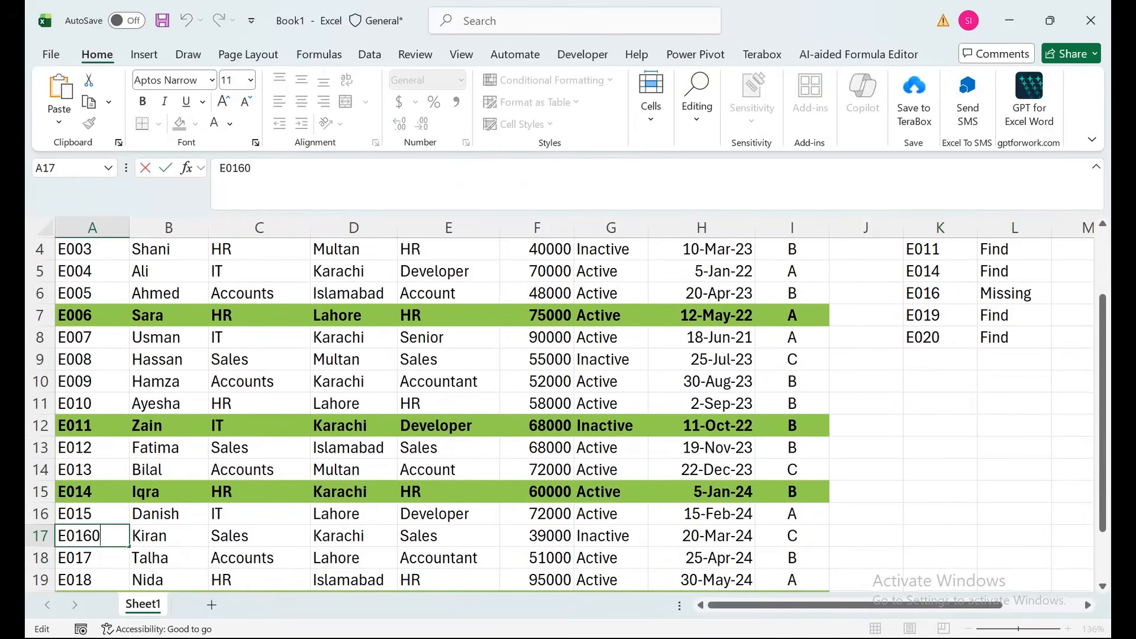
key("BackSpace")
key("Return")
left_click(1014, 293)
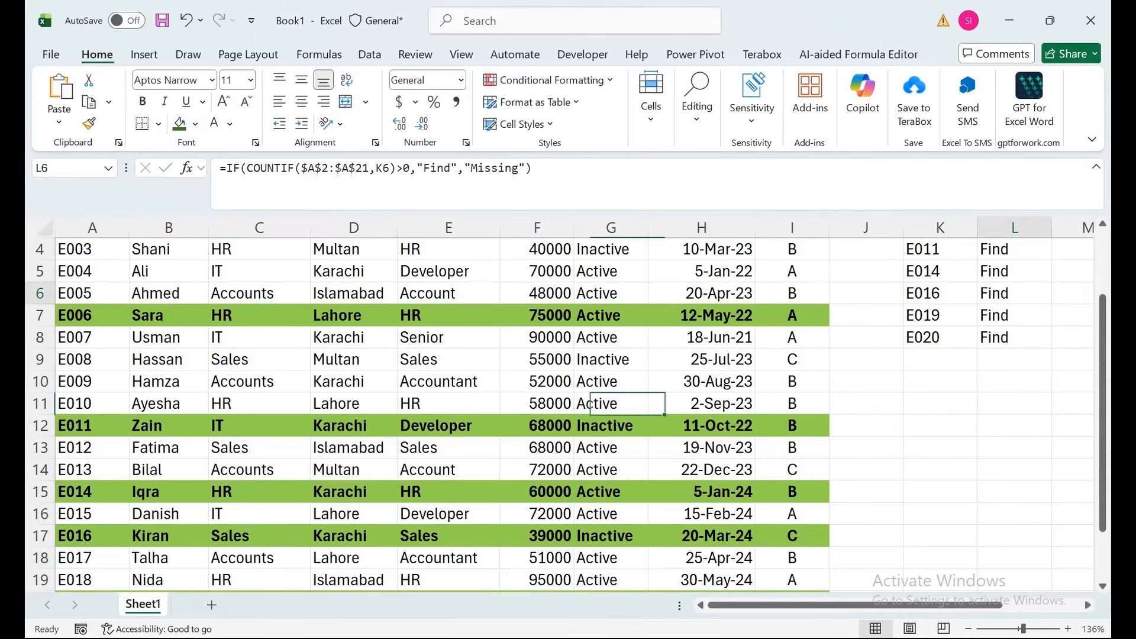
left_click_drag(1014, 382, 1005, 251)
- Add list data validation to L1 with the source Active,Inactive
left_click(1013, 259)
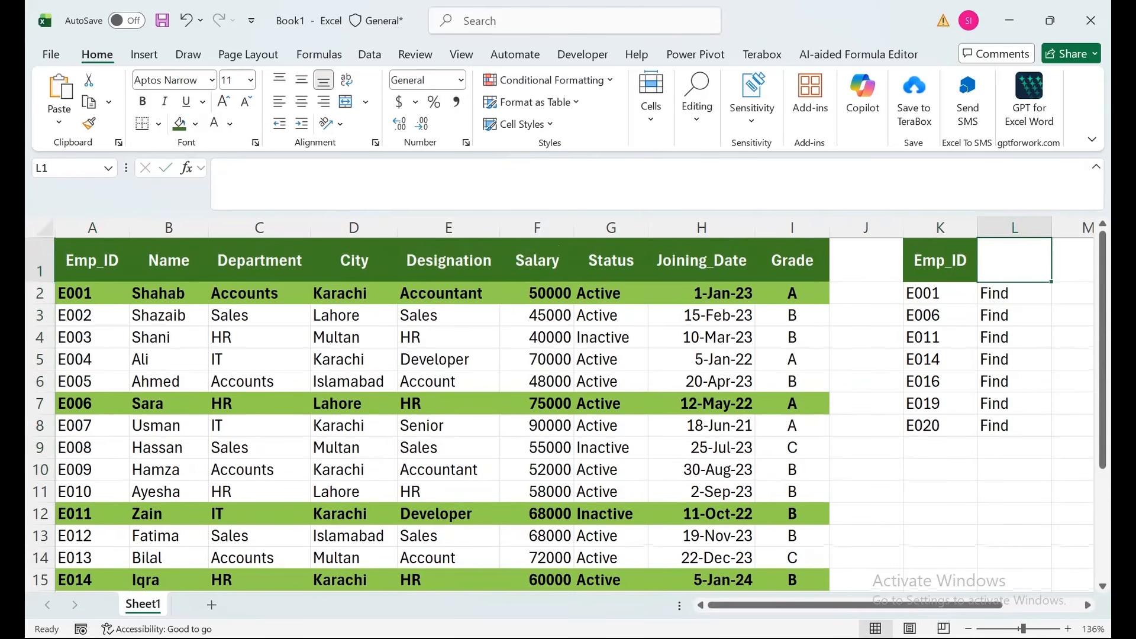
left_click(370, 54)
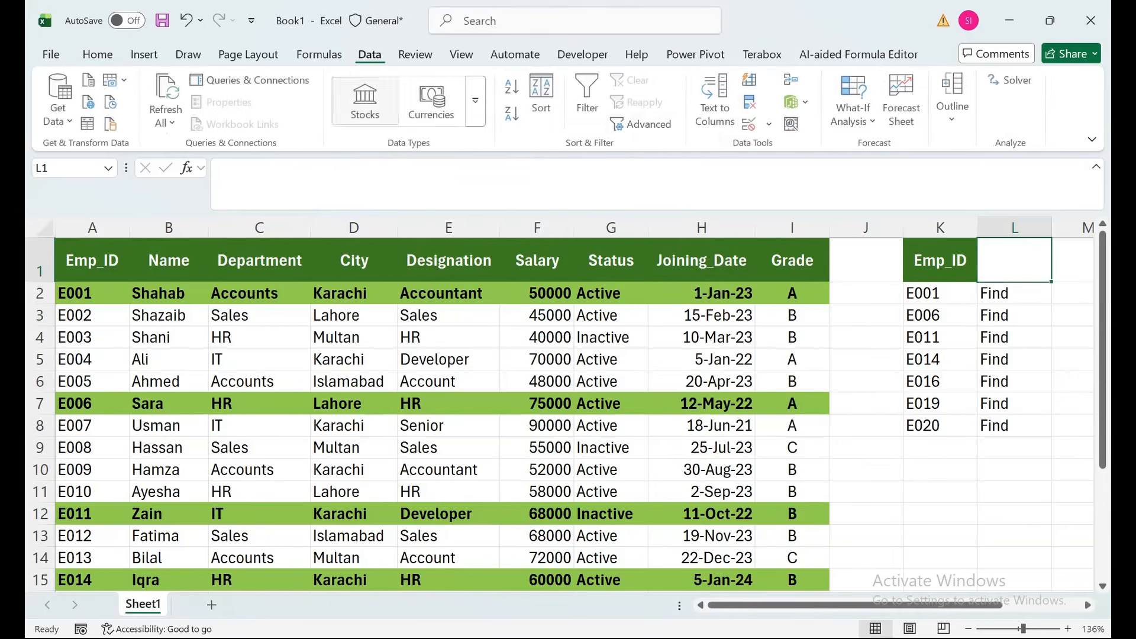
left_click(749, 123)
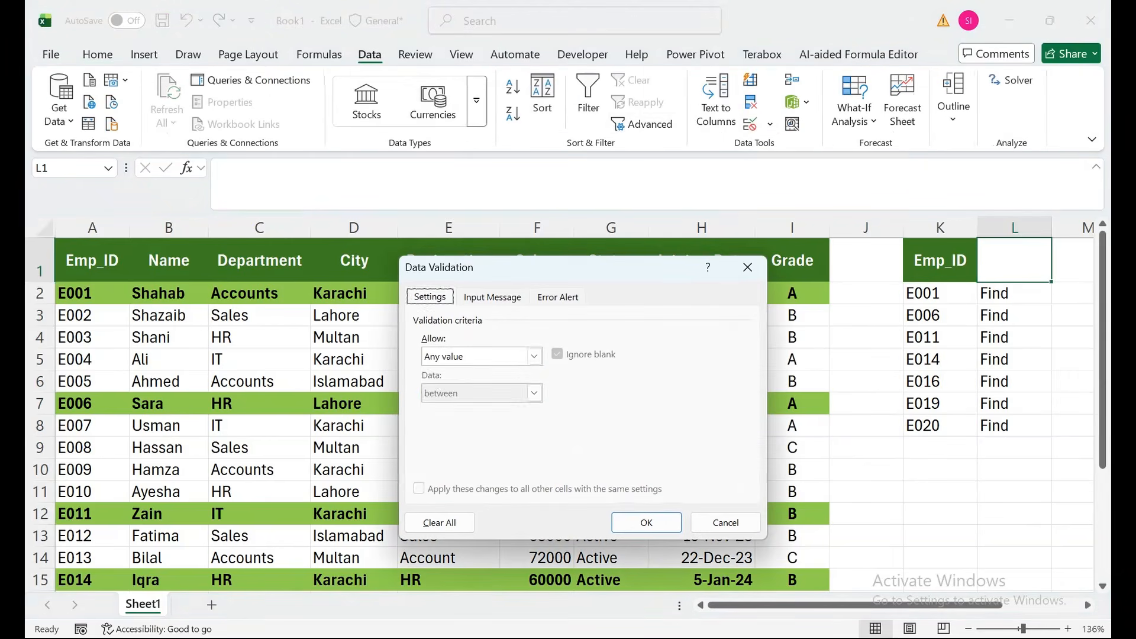
left_click(534, 356)
left_click(450, 408)
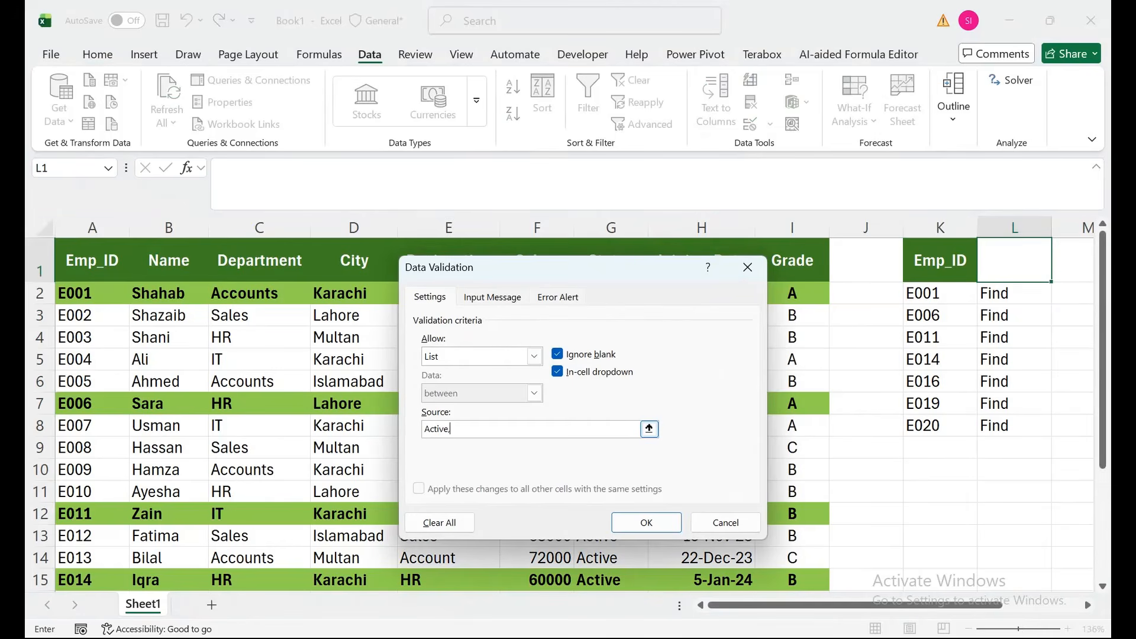
type("Active,Inactive")
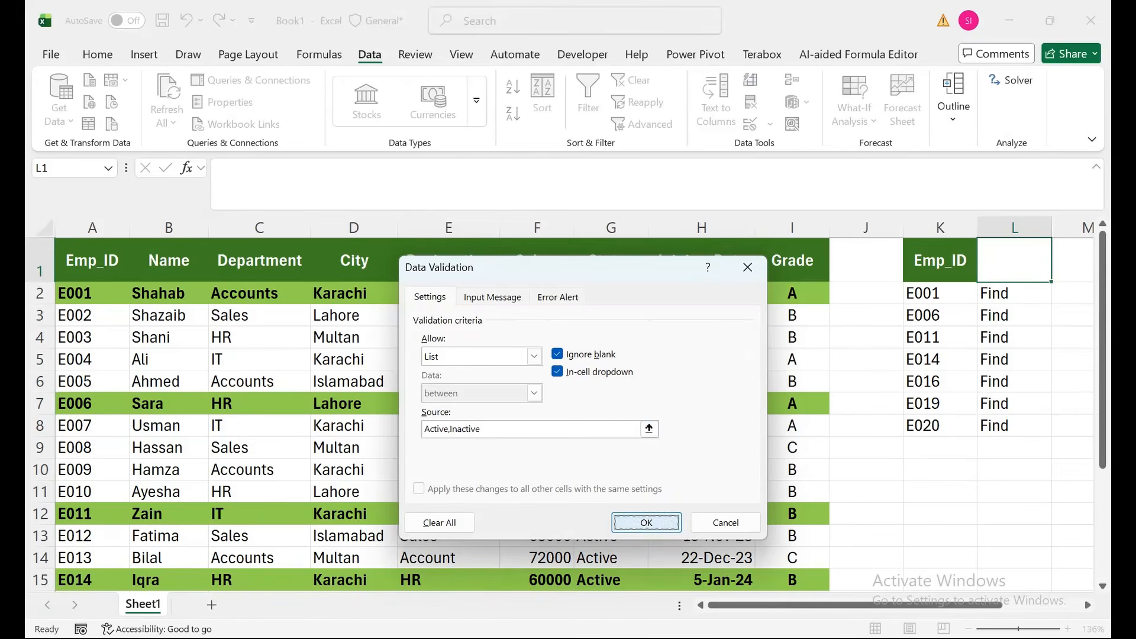
left_click(646, 522)
- Choose Active from the dropdown list in L1 and widen column L slightly
left_click(1058, 274)
left_click(994, 288)
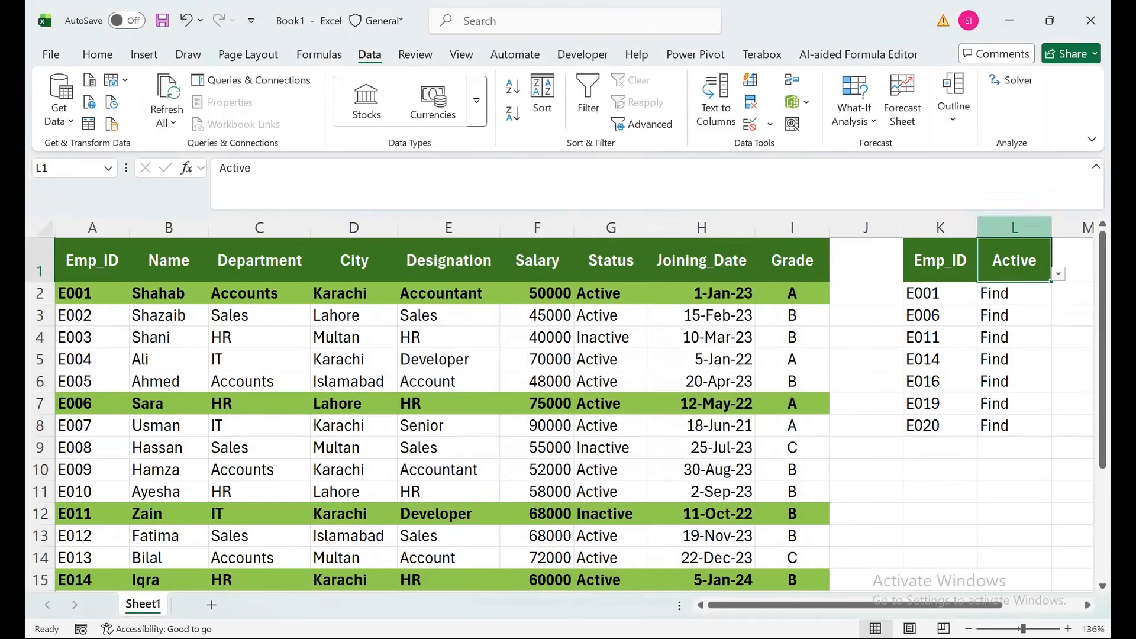
left_click(1087, 227)
left_click_drag(1051, 228, 1063, 228)
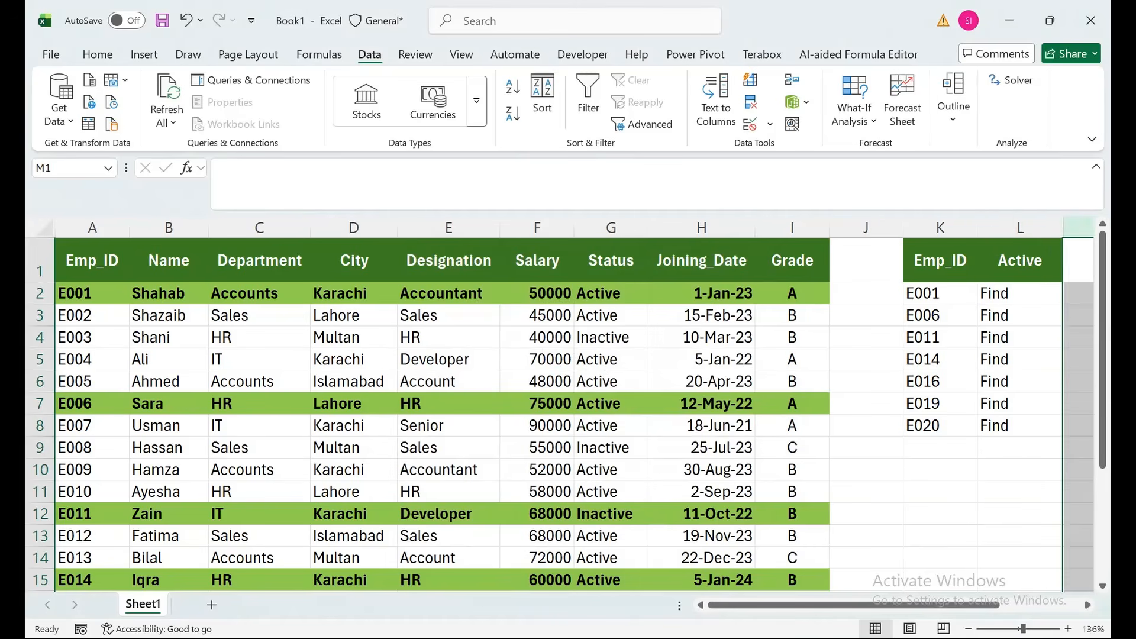
- Format L1 with a pale green fill, black text and thick outside borders
left_click(1020, 260)
left_click(97, 54)
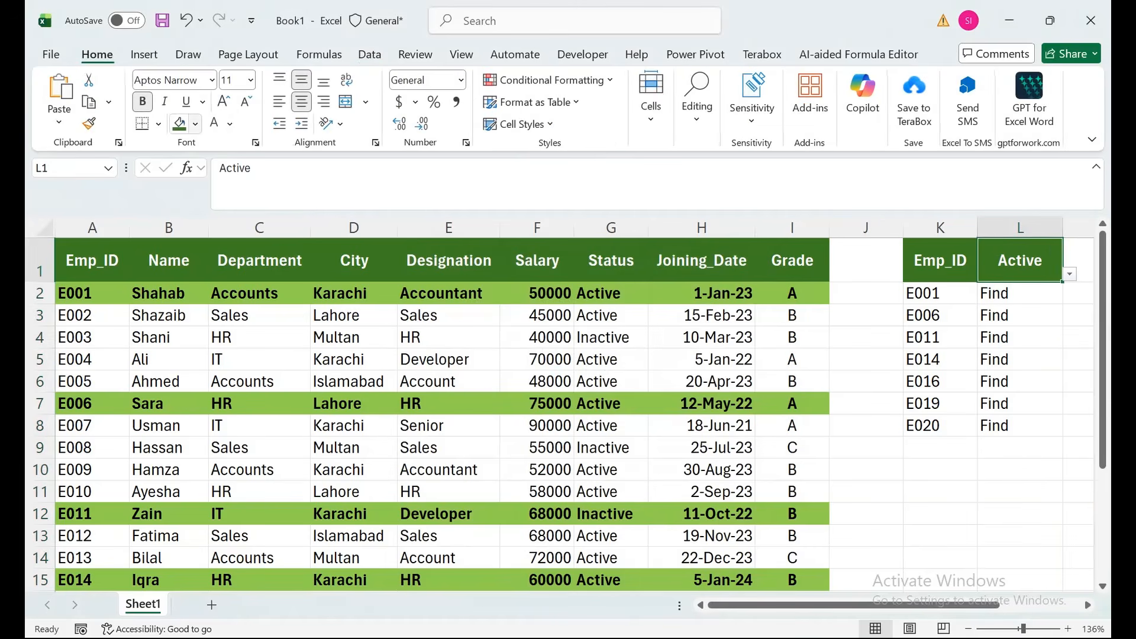
left_click(195, 123)
left_click(395, 238)
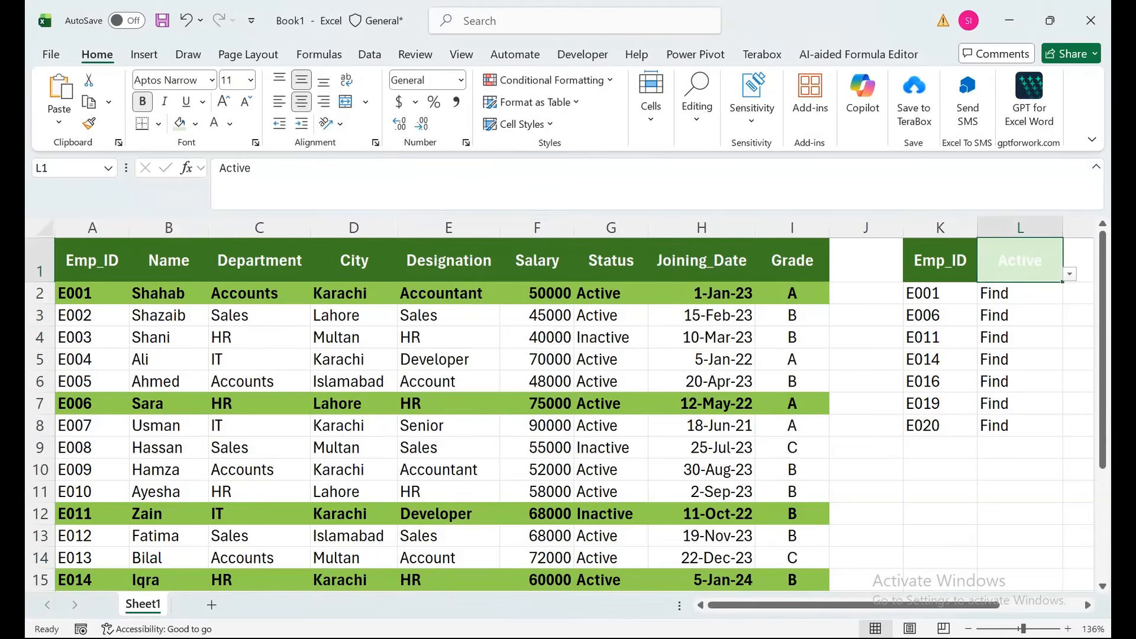
left_click(230, 123)
left_click(240, 232)
left_click(158, 123)
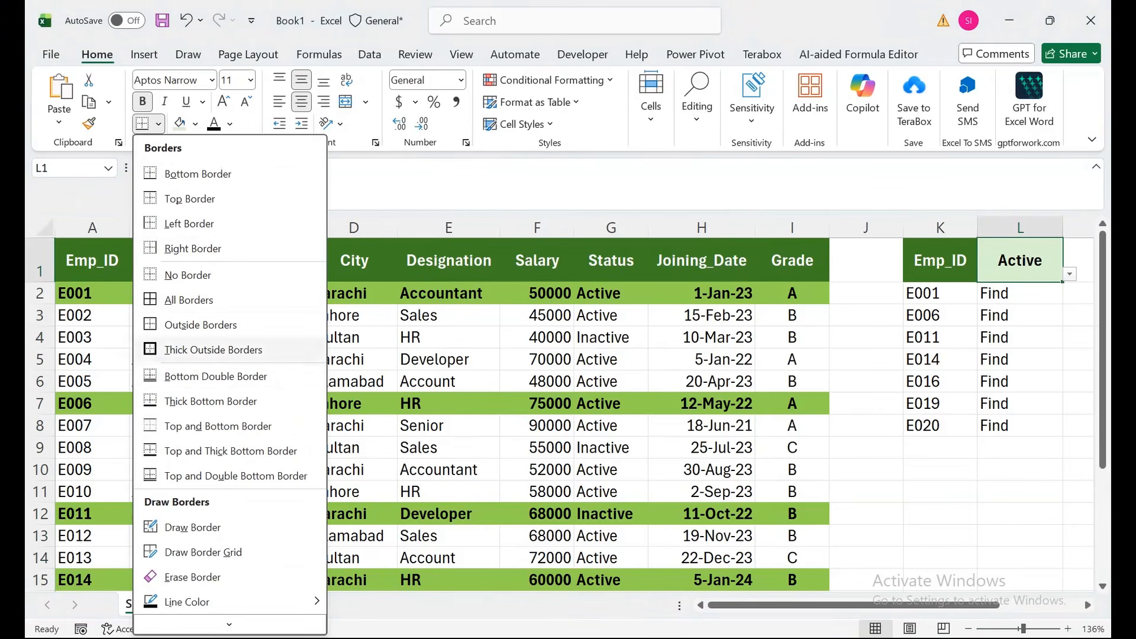
left_click(213, 349)
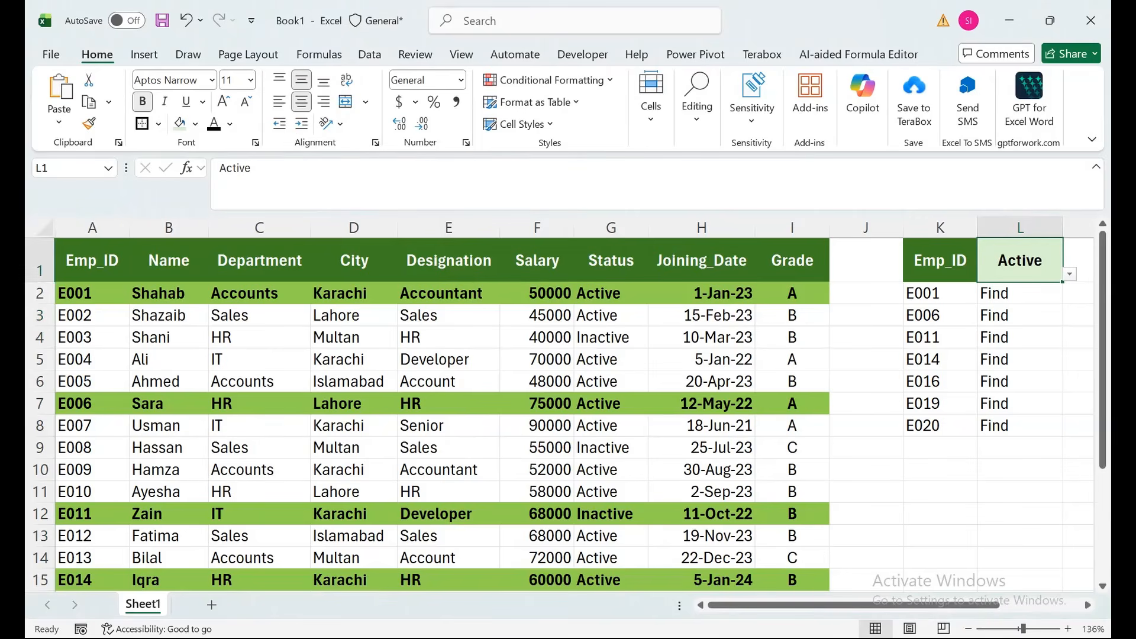
- Clear the conditional formatting rules from the table's data range A2:I21
left_click(792, 293)
key("ctrl+shift+Left")
key("ctrl+shift+Down")
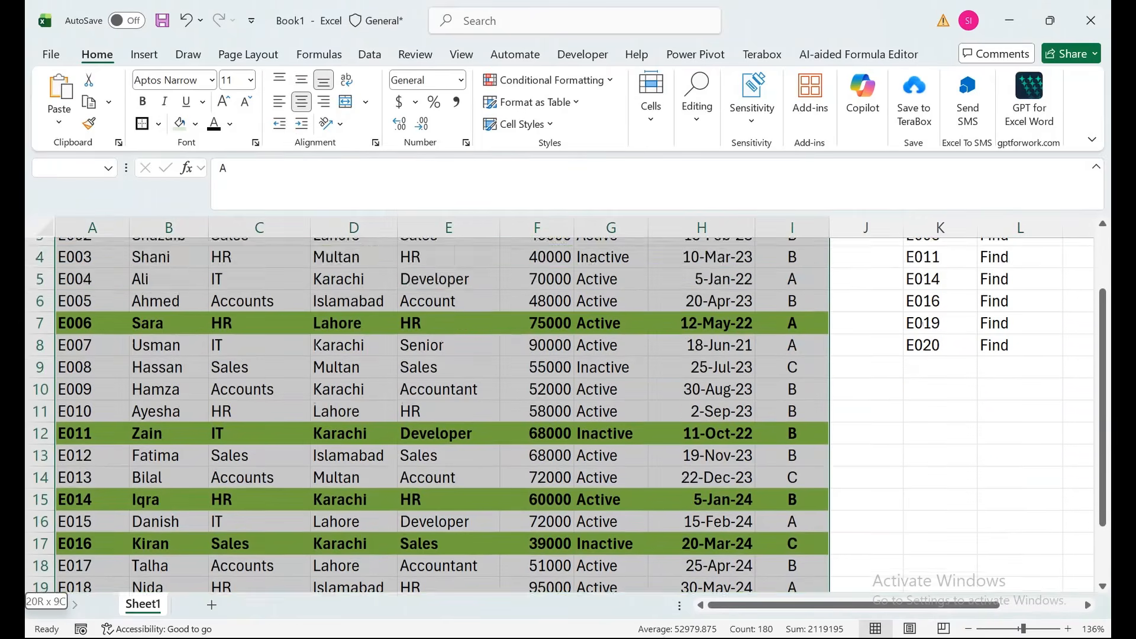
left_click(547, 80)
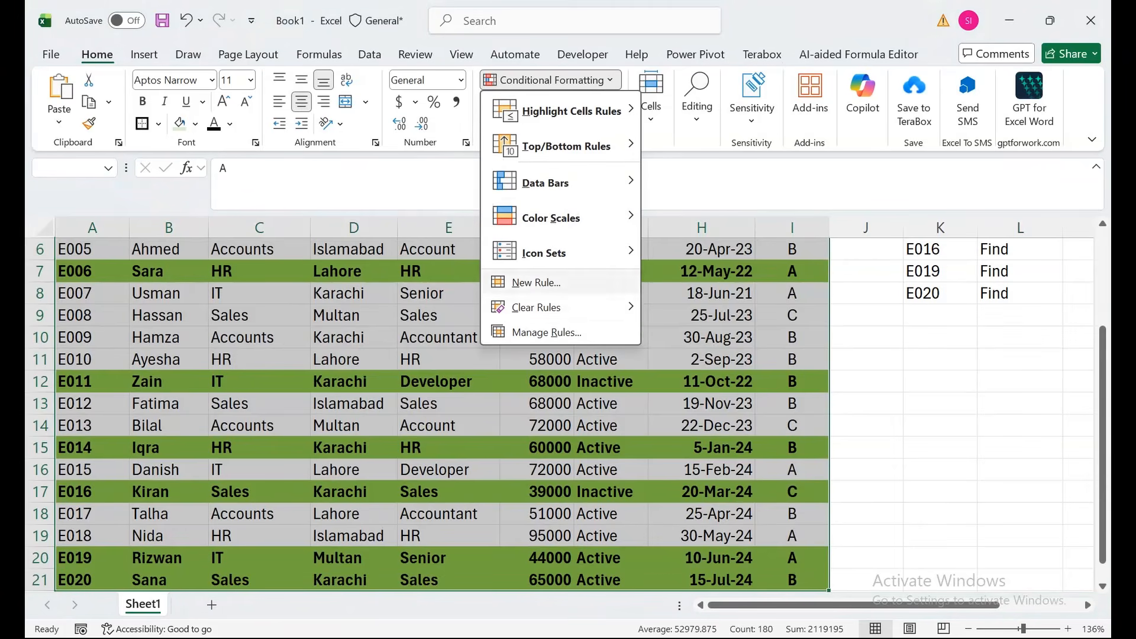
mouse_move(535, 307)
left_click(736, 307)
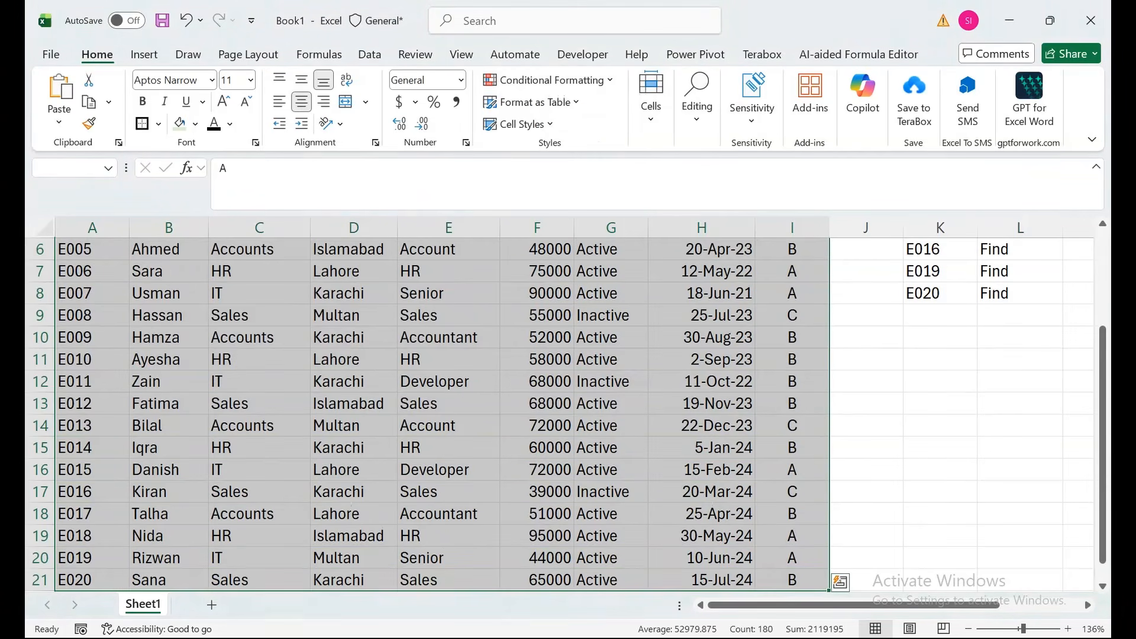
- Select the table's data range A2:I21 and start a new conditional formatting rule that uses a formula
left_click_drag(1103, 377, 1102, 278)
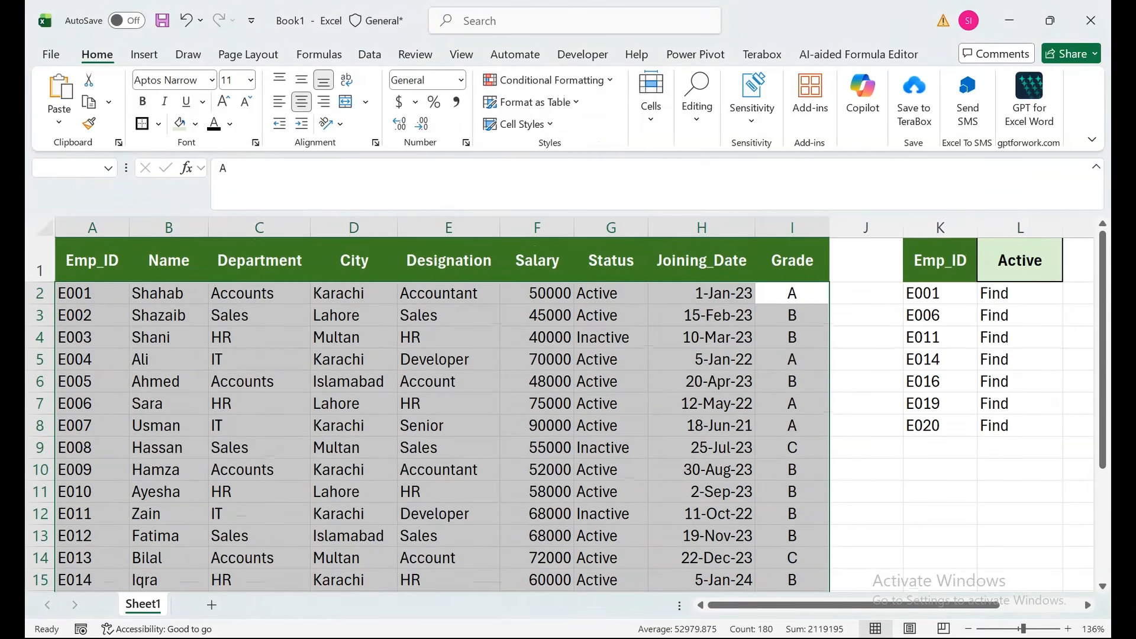
left_click(611, 261)
key("Left")
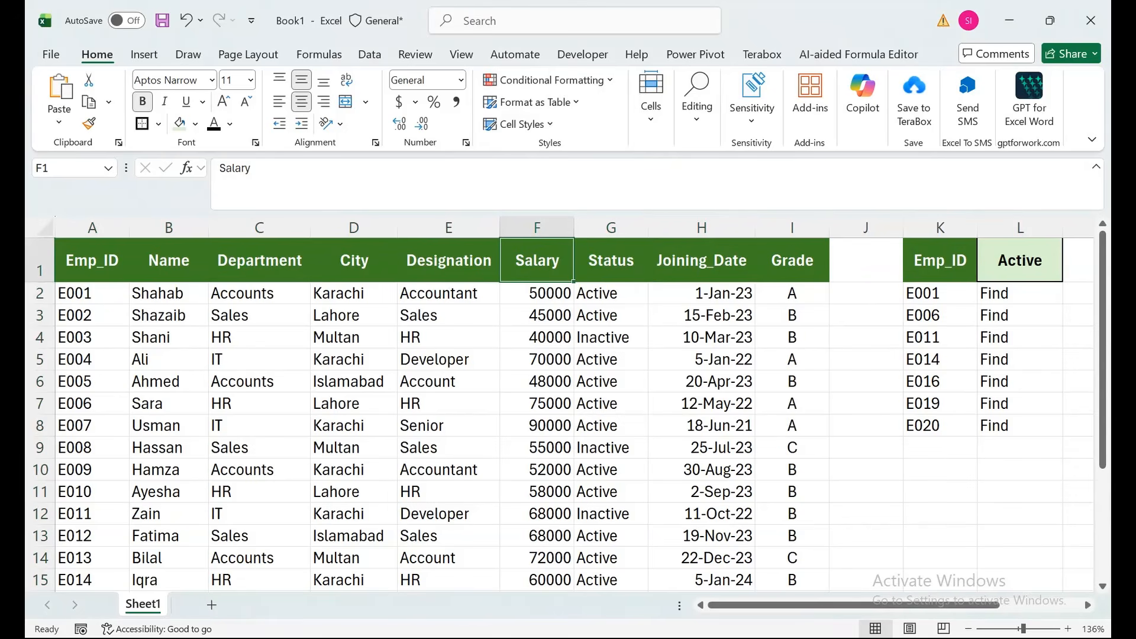
key("Down")
key("shift+Home")
key("Right")
key("Right")
key("Right")
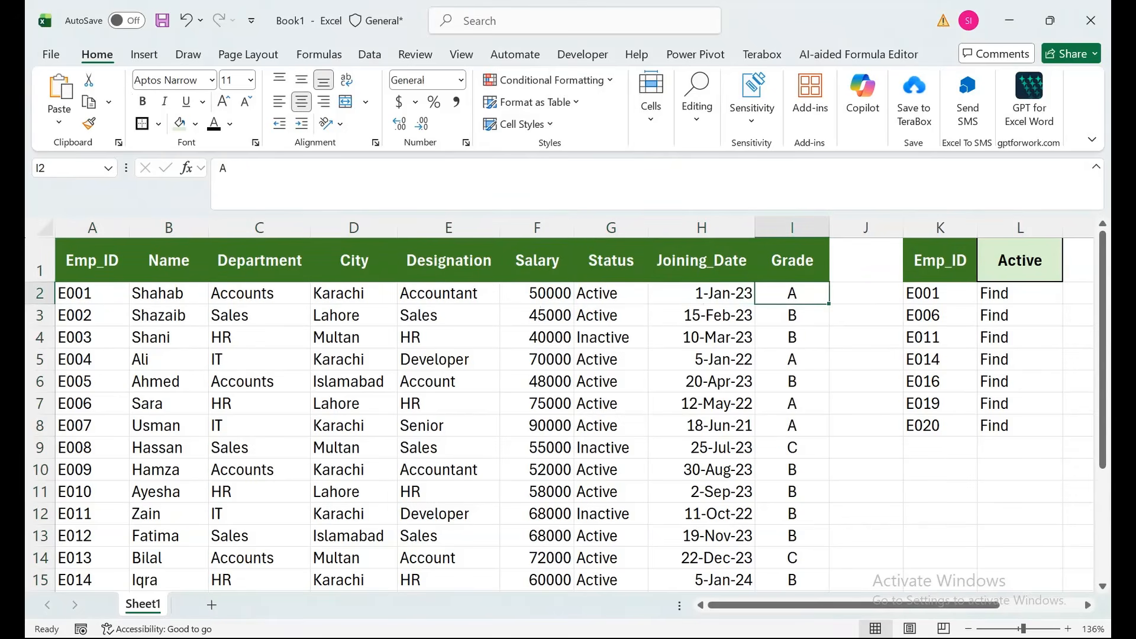
key("shift+Home")
key("ctrl+shift+Down")
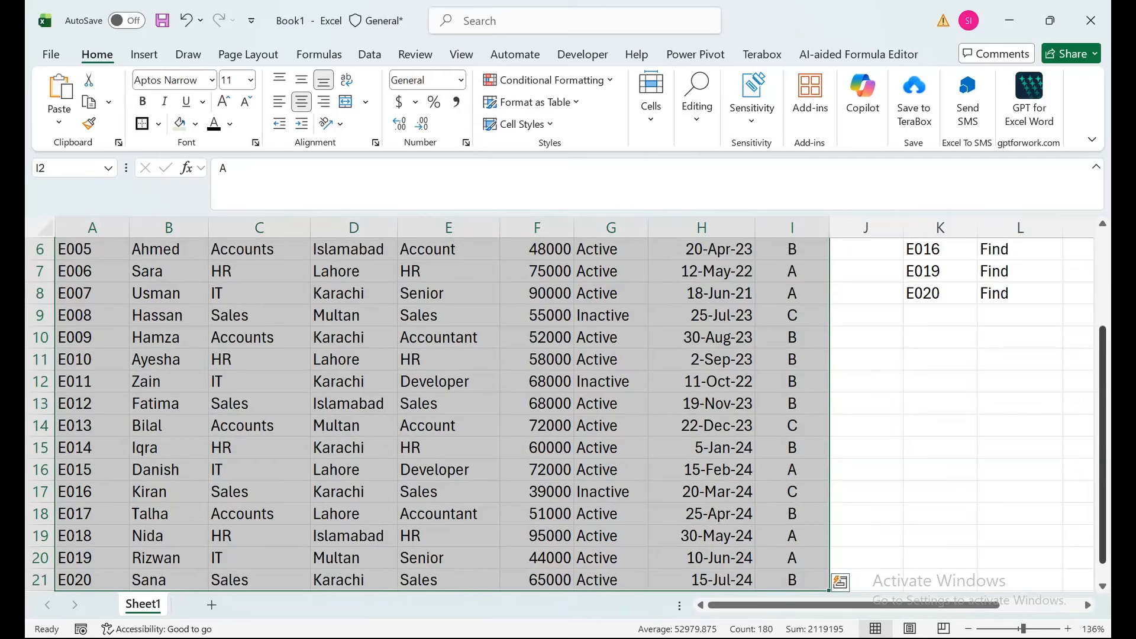
left_click_drag(1102, 447, 1102, 352)
left_click(549, 80)
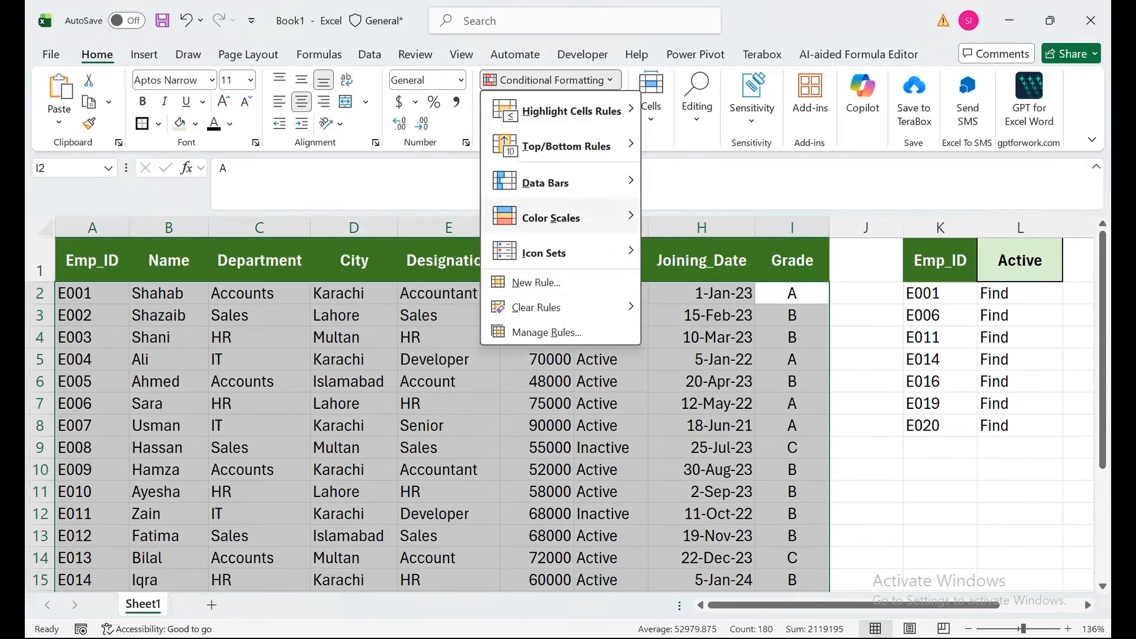
mouse_move(550, 253)
left_click(536, 283)
left_click(483, 405)
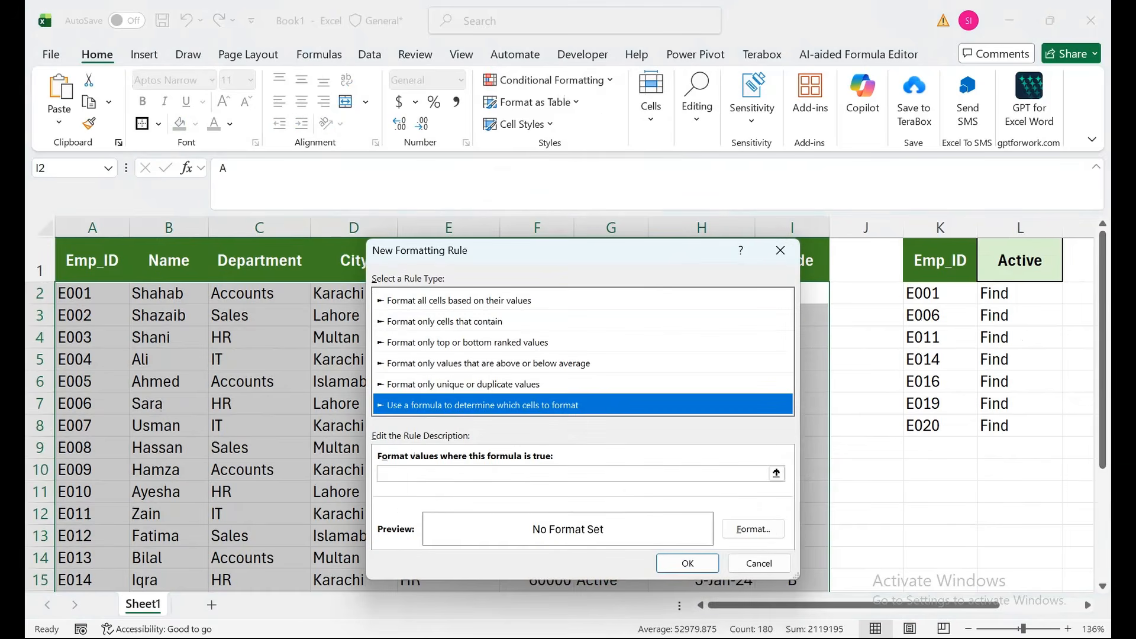
- Begin the rule formula with =and(Countif($K$2:$K$8,$A2)>0 to match each row's Emp_ID against the list
left_click(532, 473)
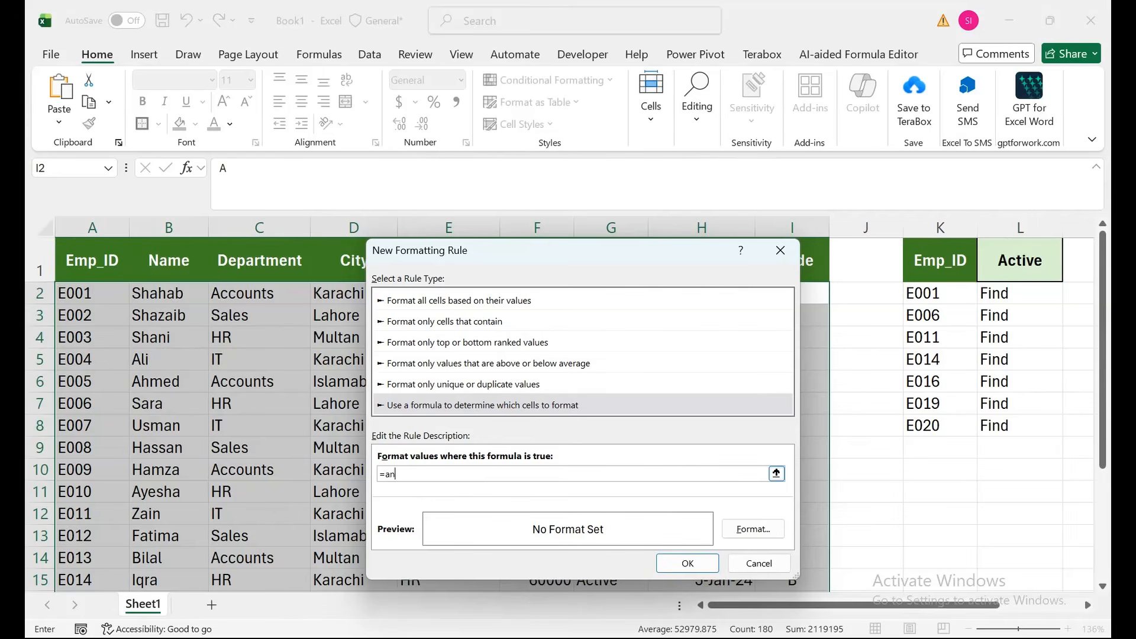
key("Tab")
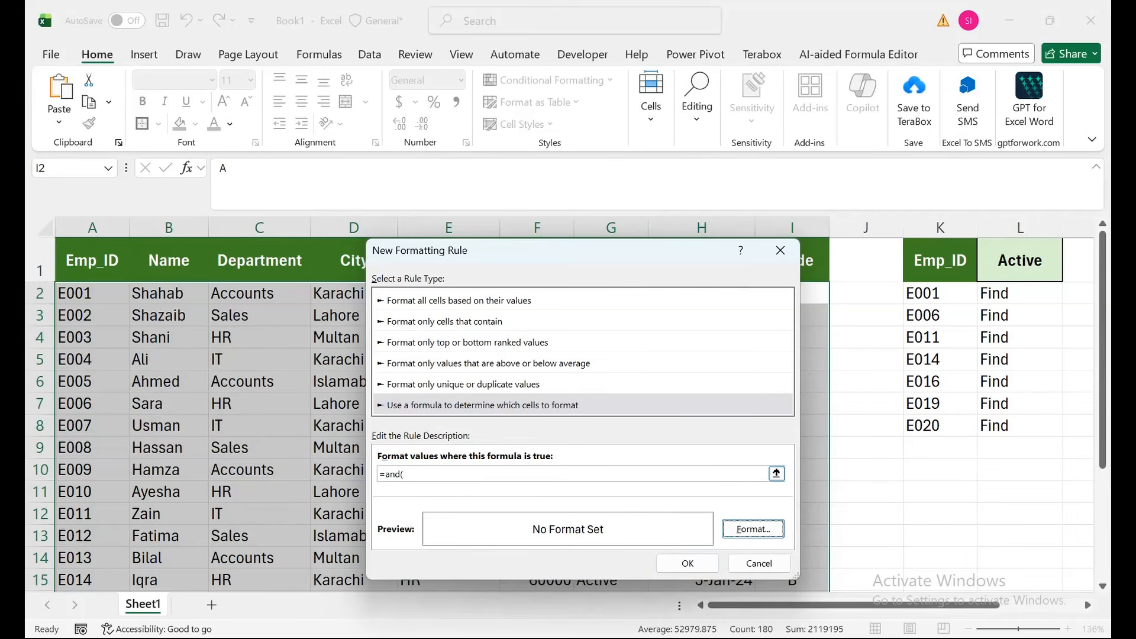
left_click(405, 474)
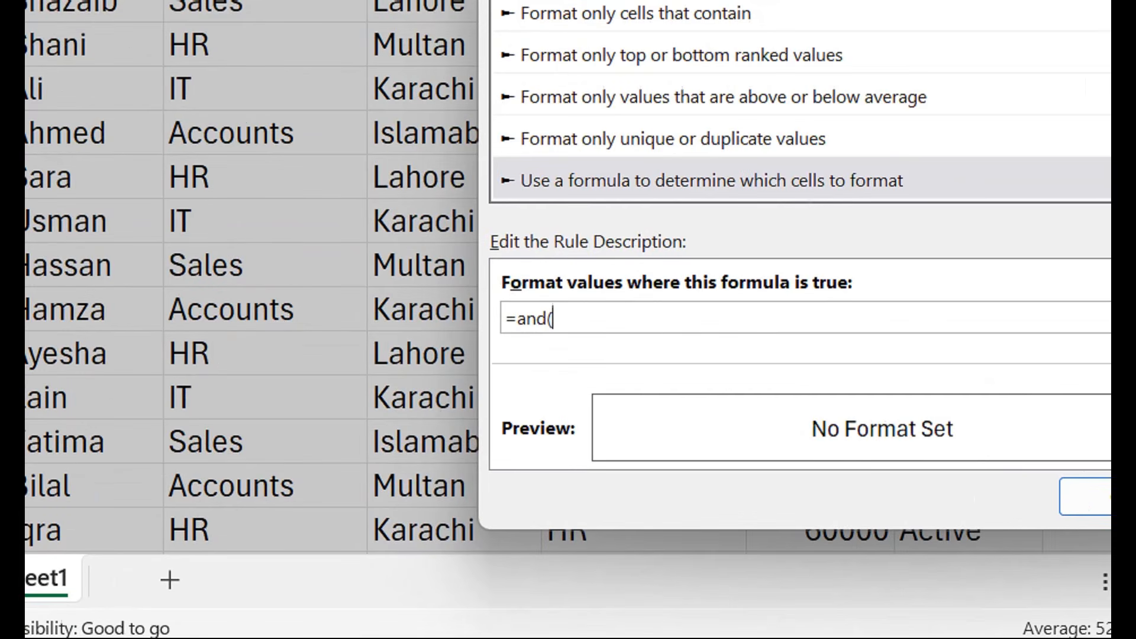
type("Countif(")
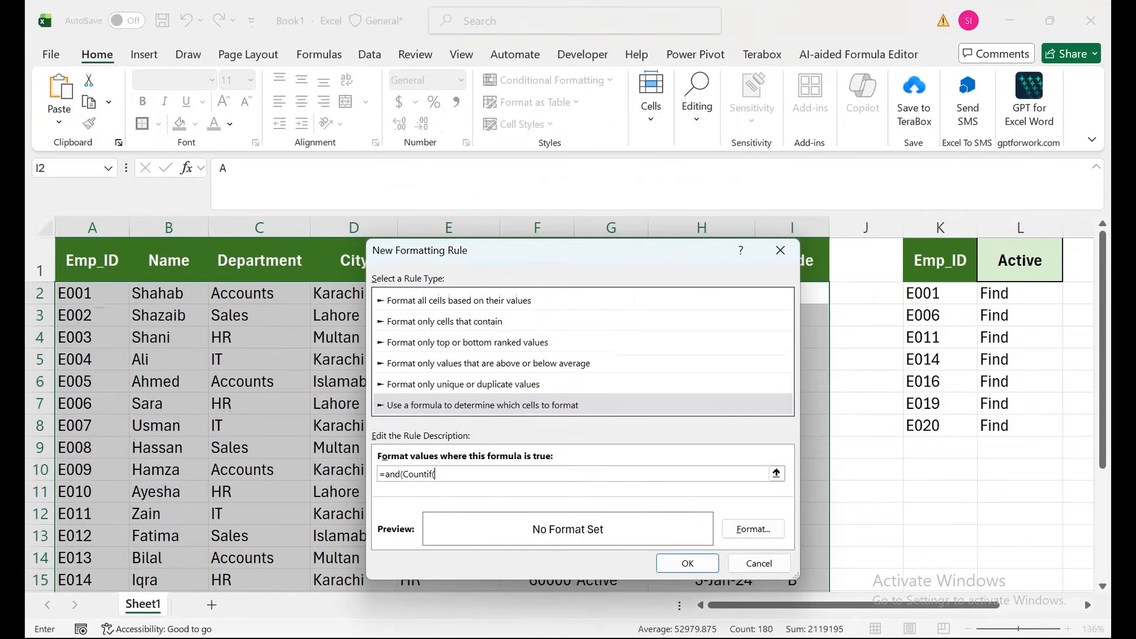
left_click_drag(940, 293, 976, 435)
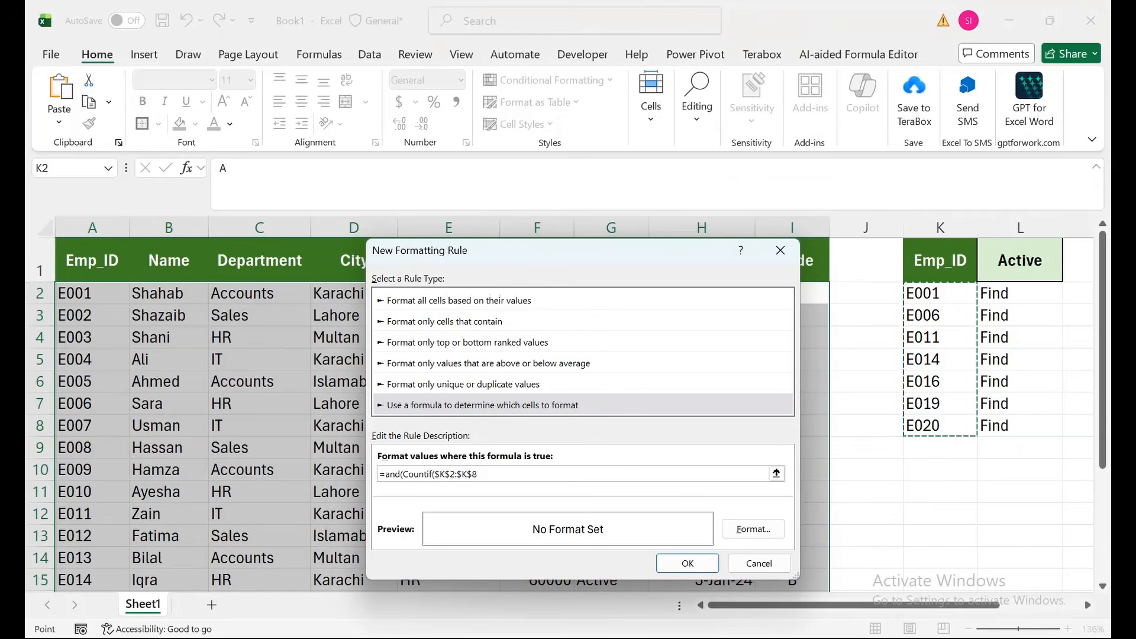
type(",")
left_click(93, 294)
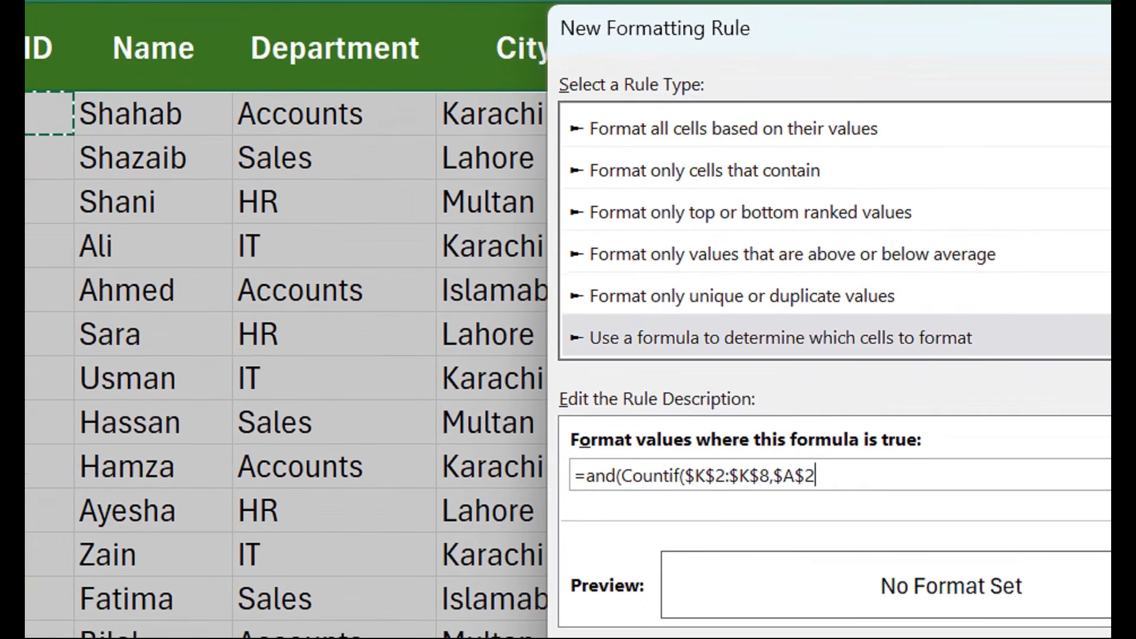
left_click(805, 476)
key("BackSpace")
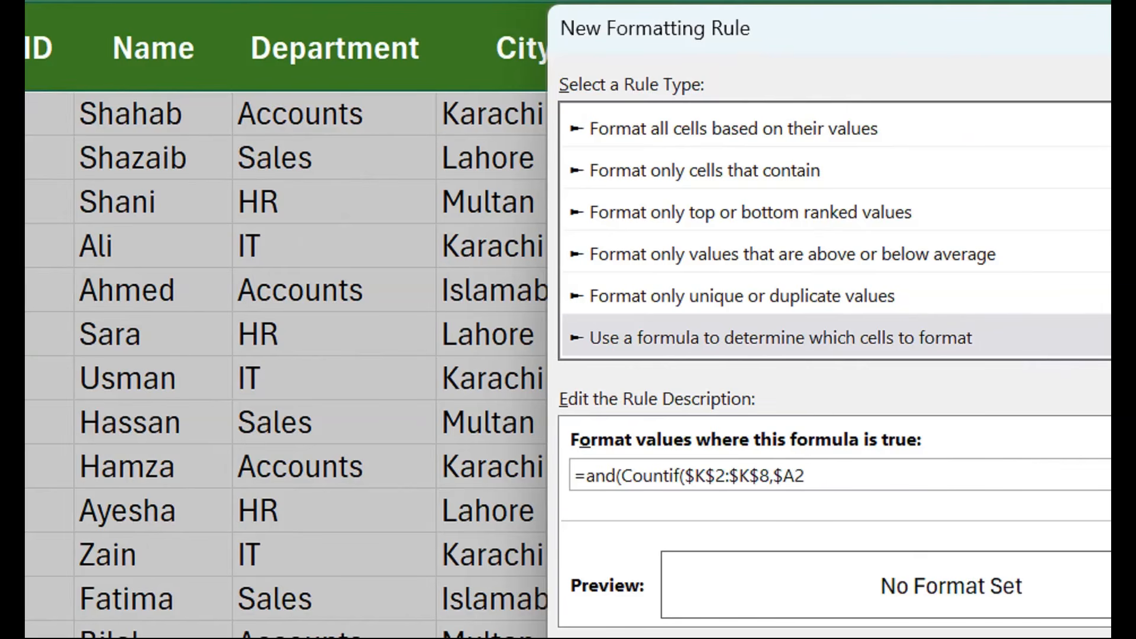
type(")>0,")
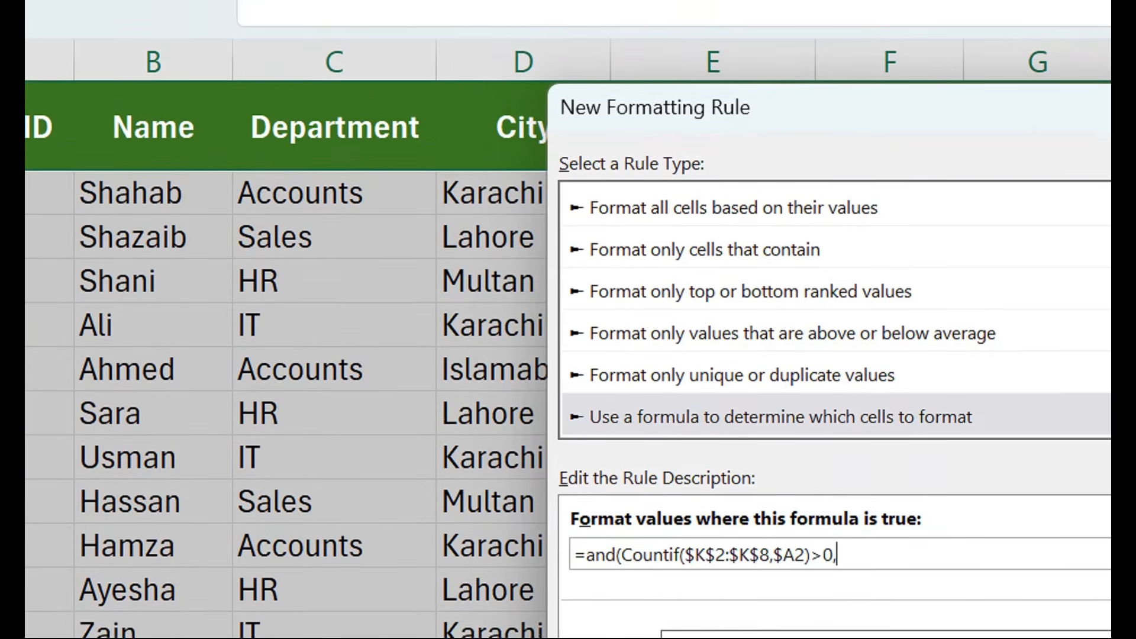
- Add the second condition $G2=$L$1 to the rule formula and close the AND function
left_click_drag(828, 28, 828, 180)
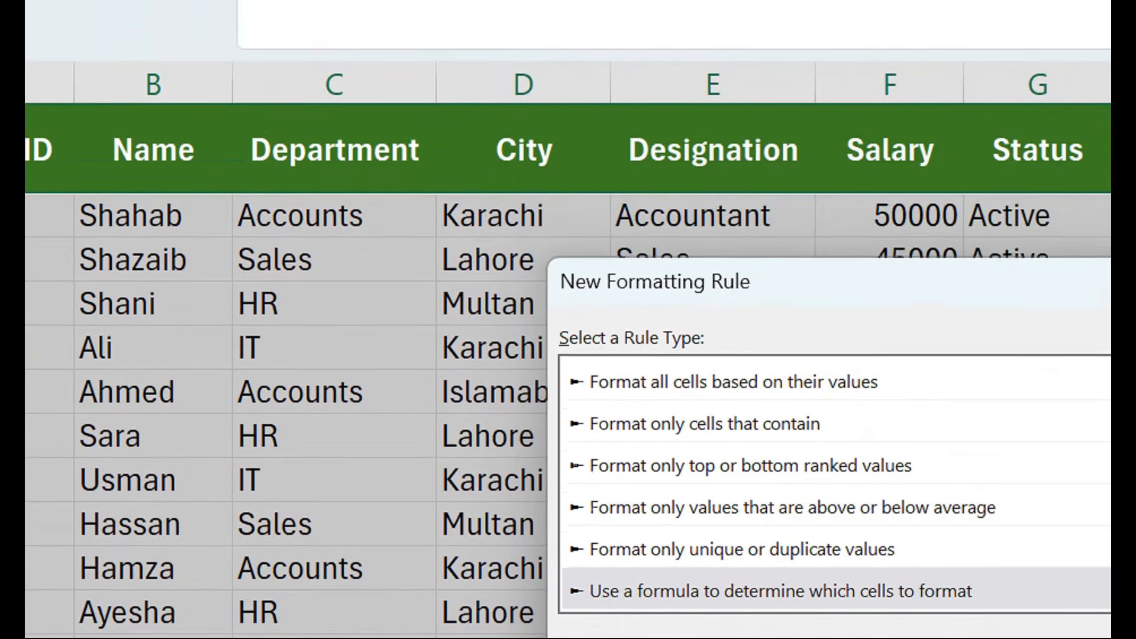
left_click_drag(828, 281, 828, 299)
left_click(1038, 216)
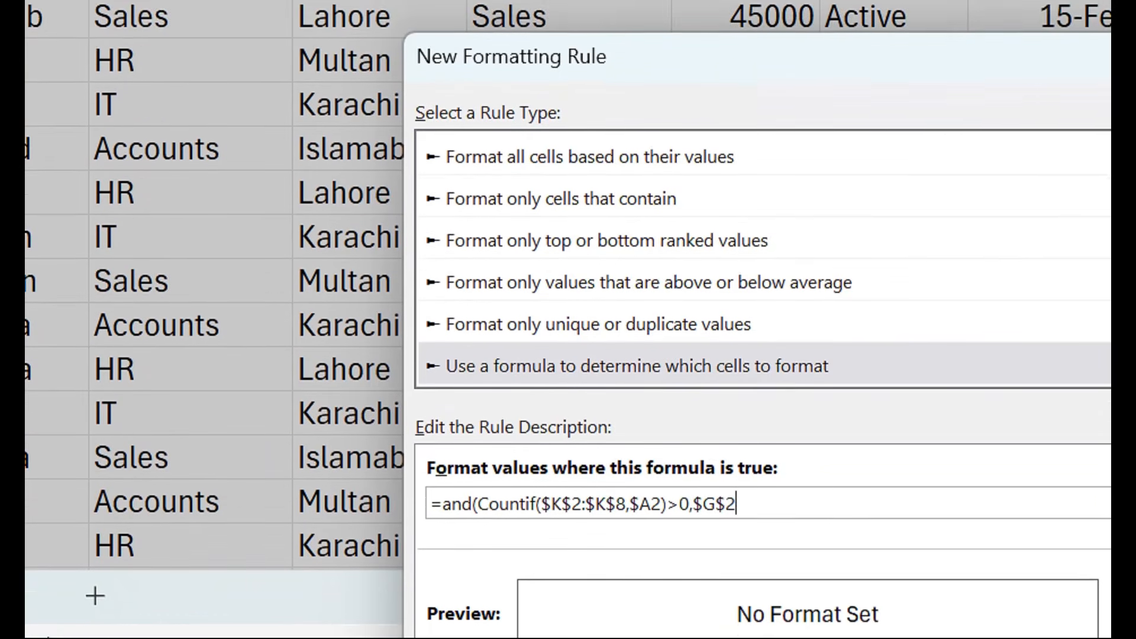
left_click(726, 504)
key("BackSpace")
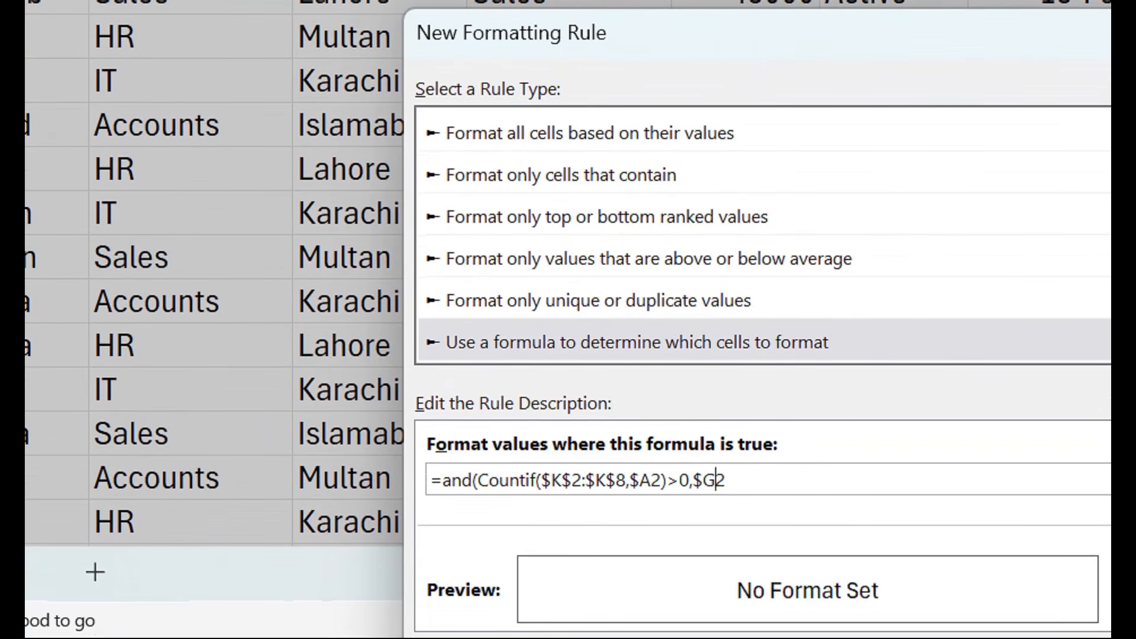
type("=")
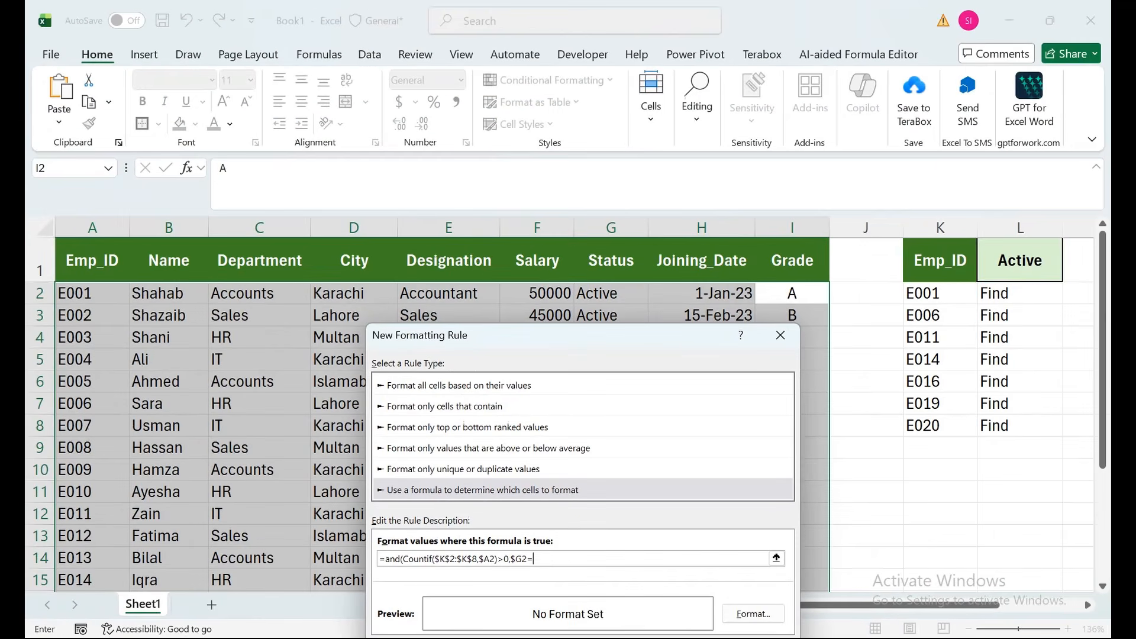
left_click(1019, 260)
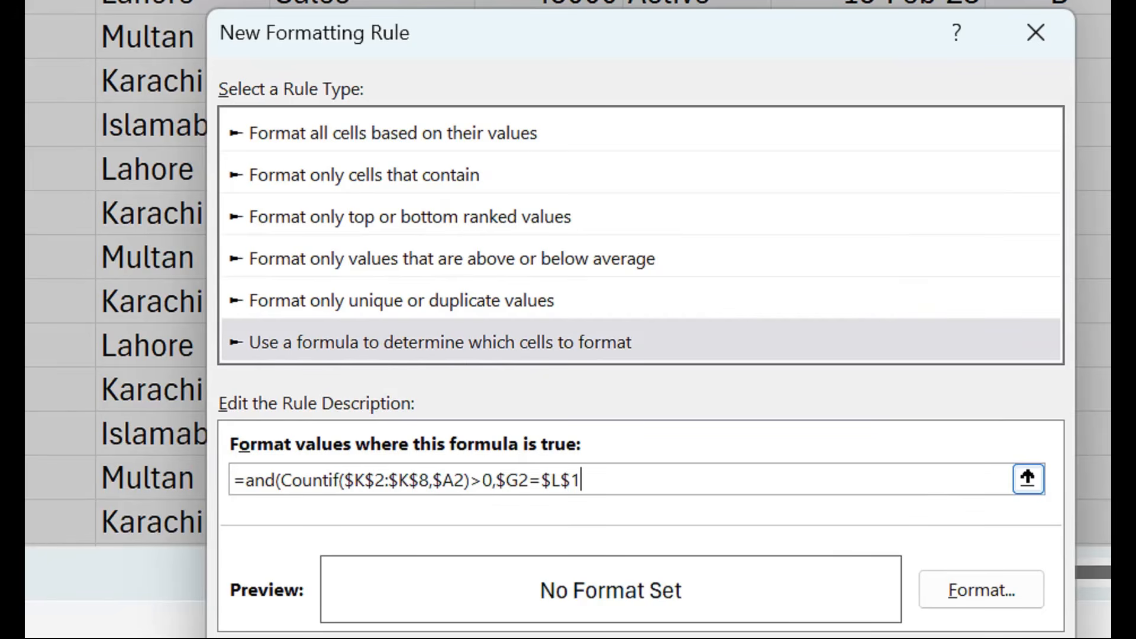
type(")")
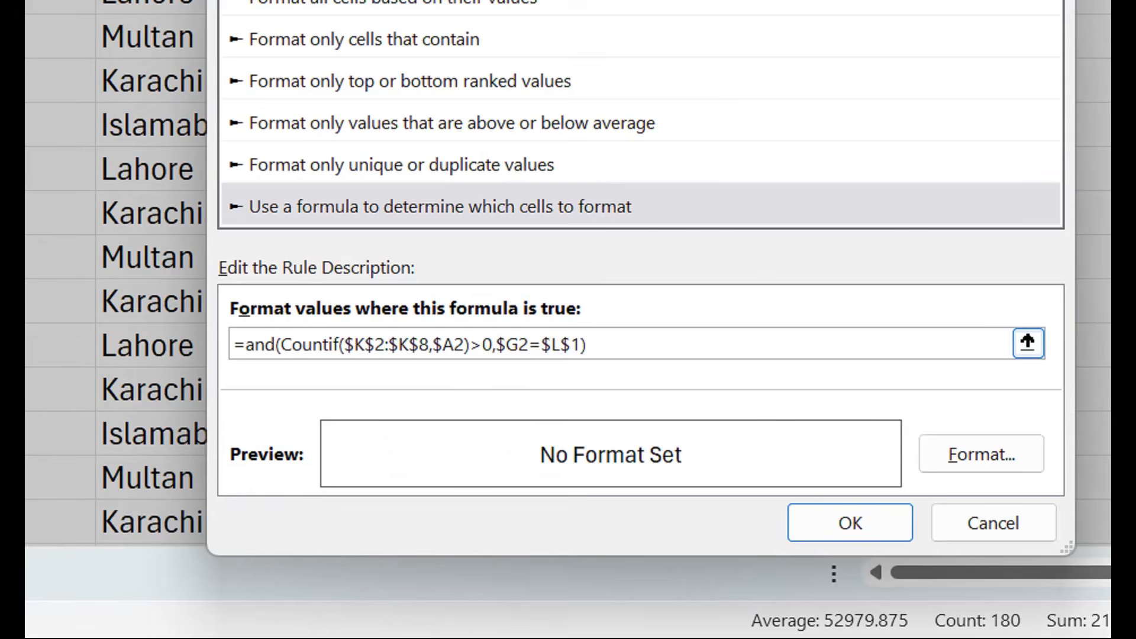
- Give the rule a green fill with bold black text and apply it to the table
left_click(981, 454)
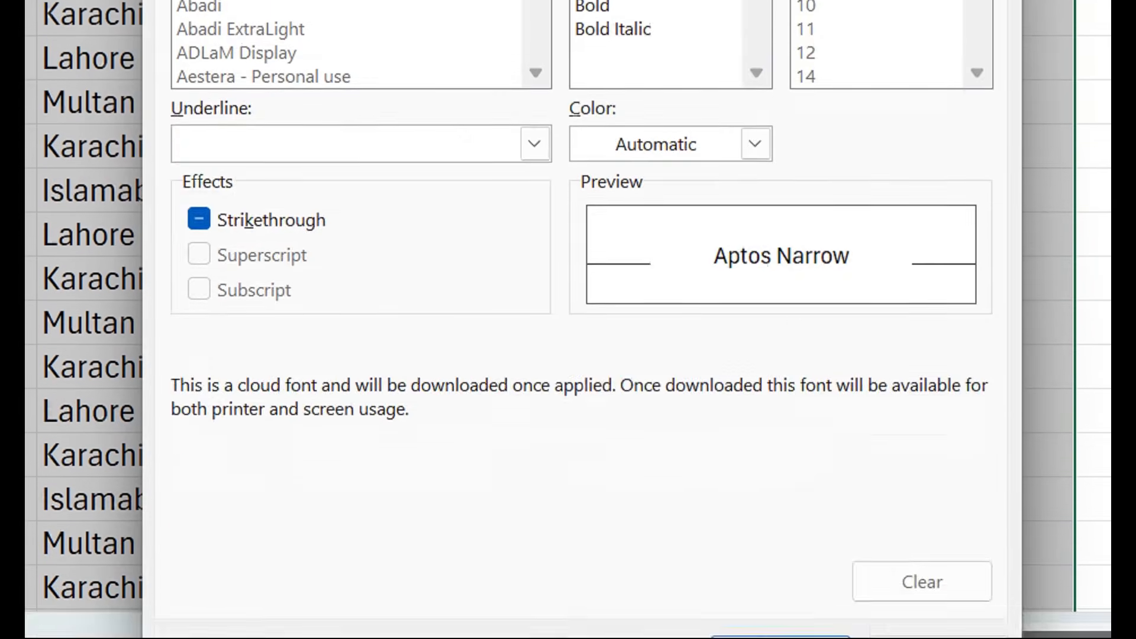
left_click(509, 87)
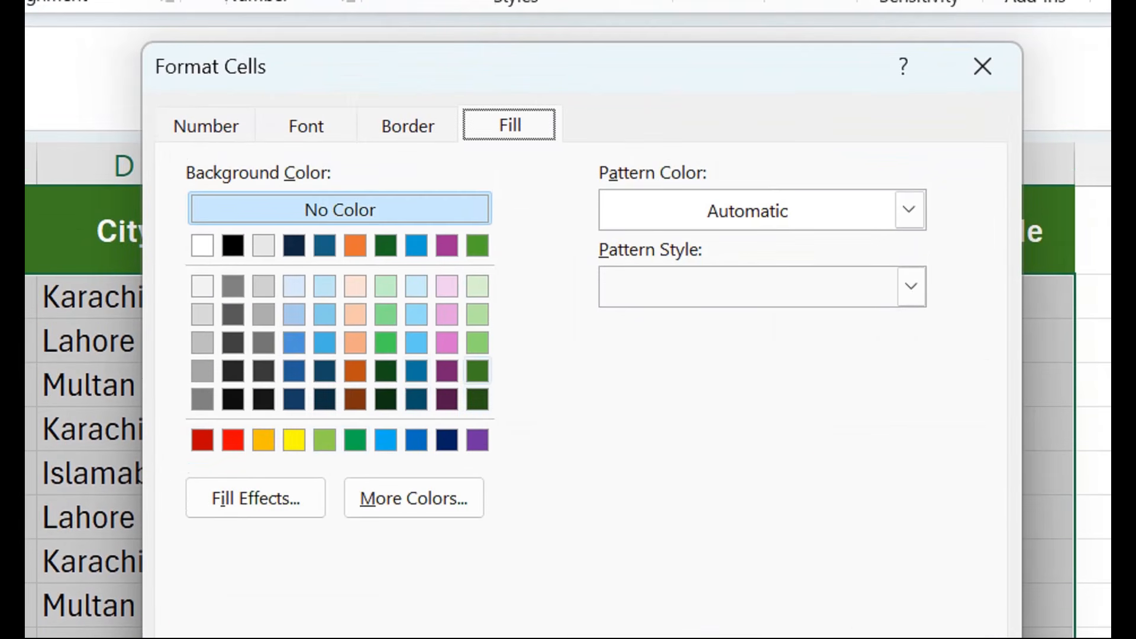
left_click(339, 210)
left_click(306, 126)
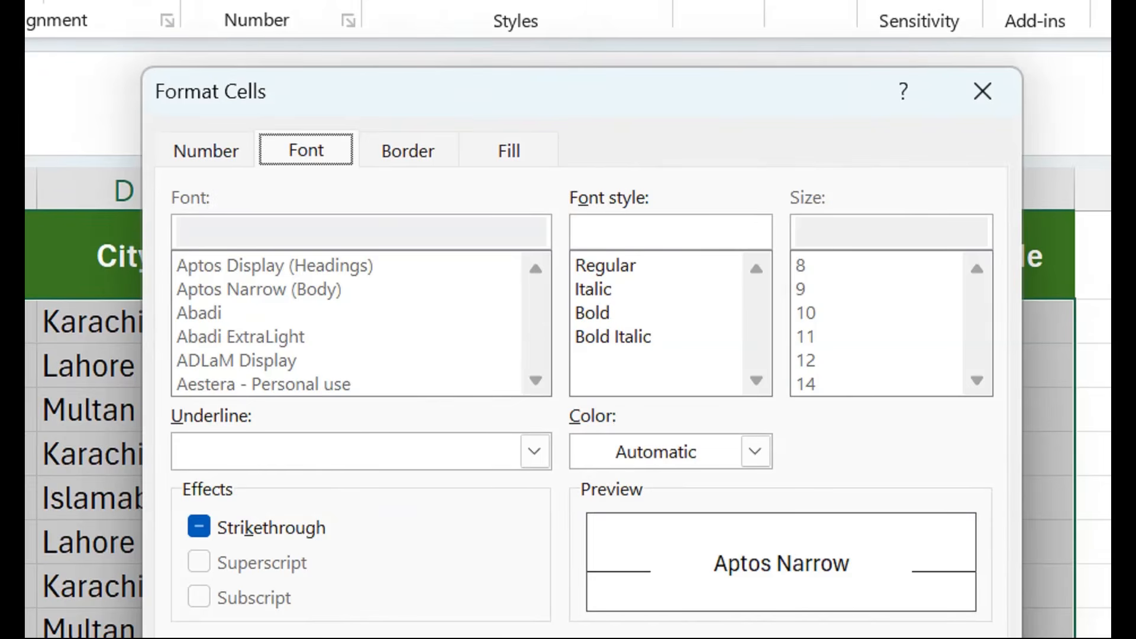
left_click(592, 312)
left_click(755, 451)
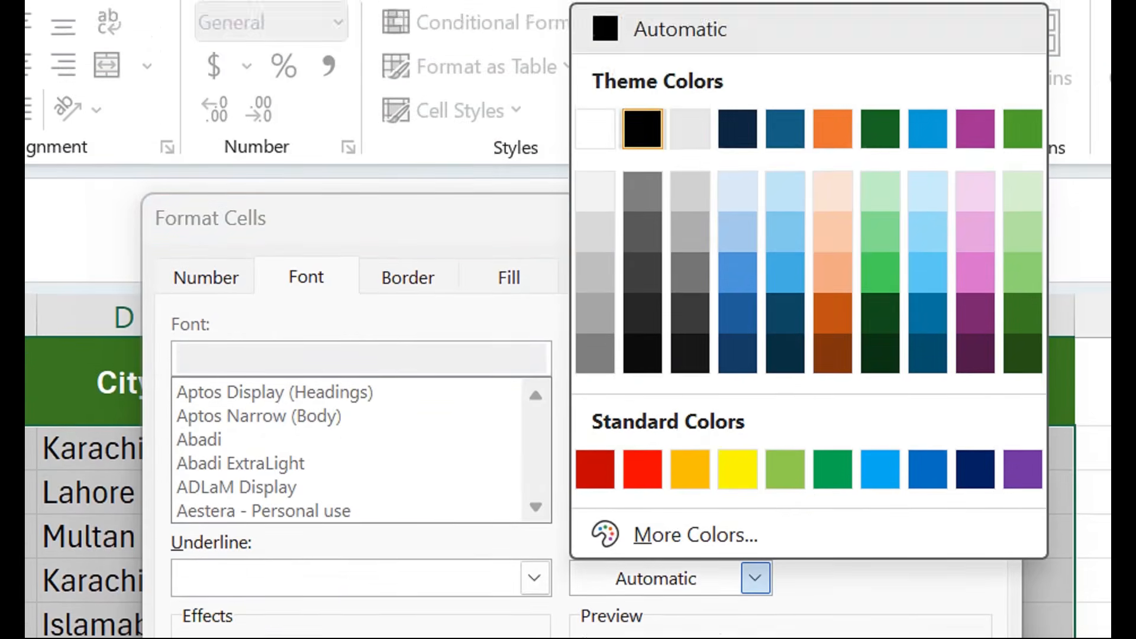
left_click(642, 128)
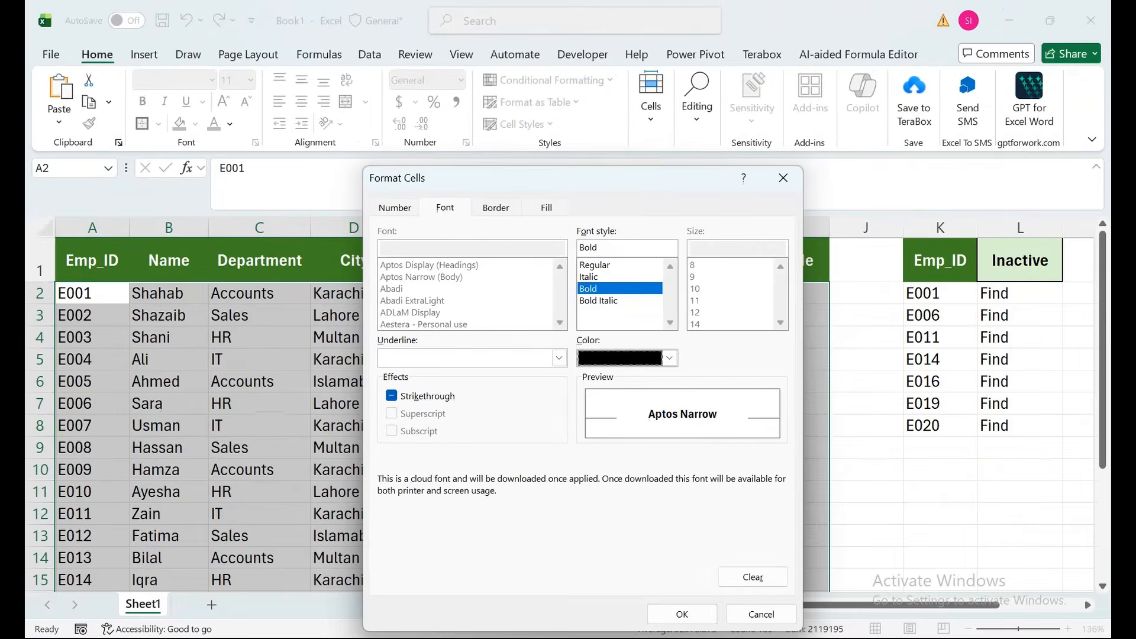
left_click(680, 614)
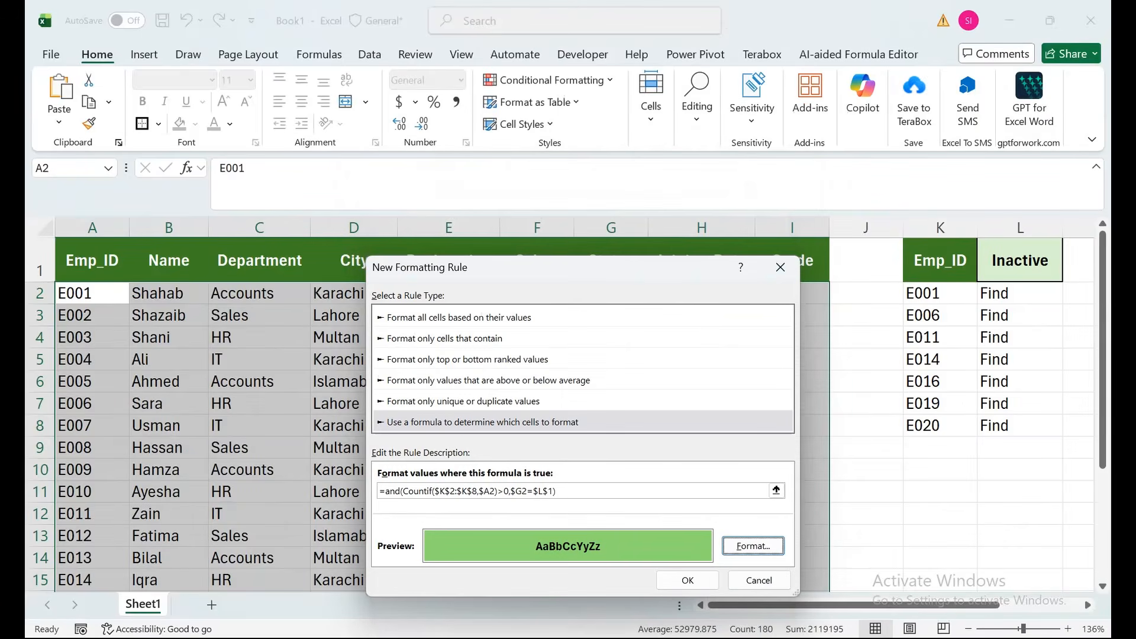
key("Return")
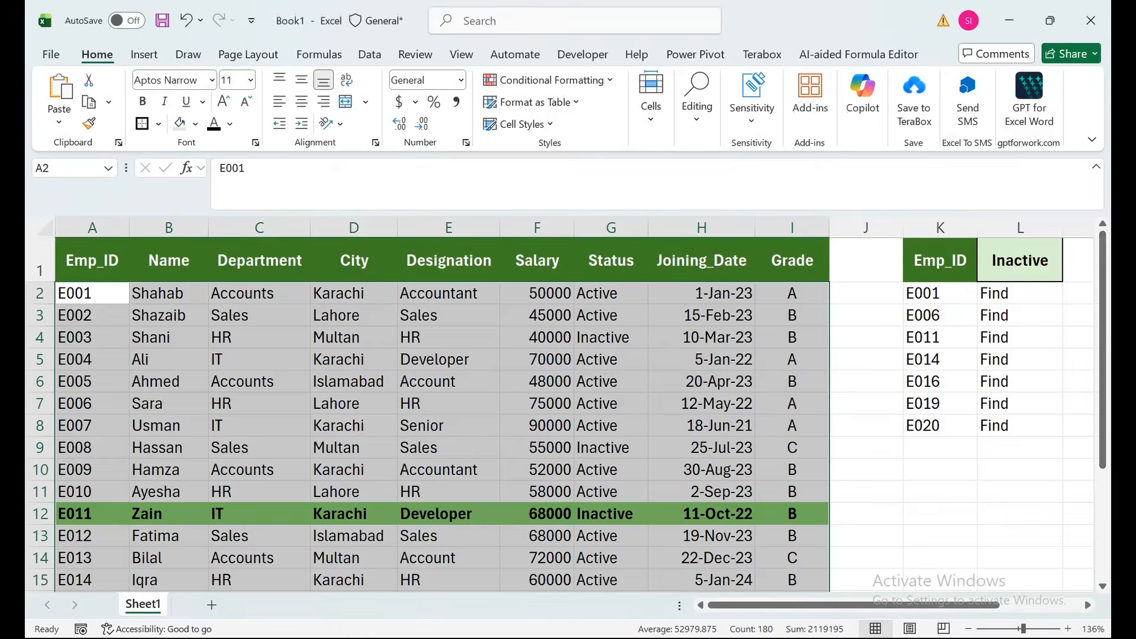
- Choose Active from the status dropdown list in L1
mouse_move(1102, 264)
left_mouse_down()
mouse_move(1103, 366)
mouse_move(1102, 254)
left_mouse_up()
left_click(1025, 260)
left_click(1069, 274)
left_click(994, 289)
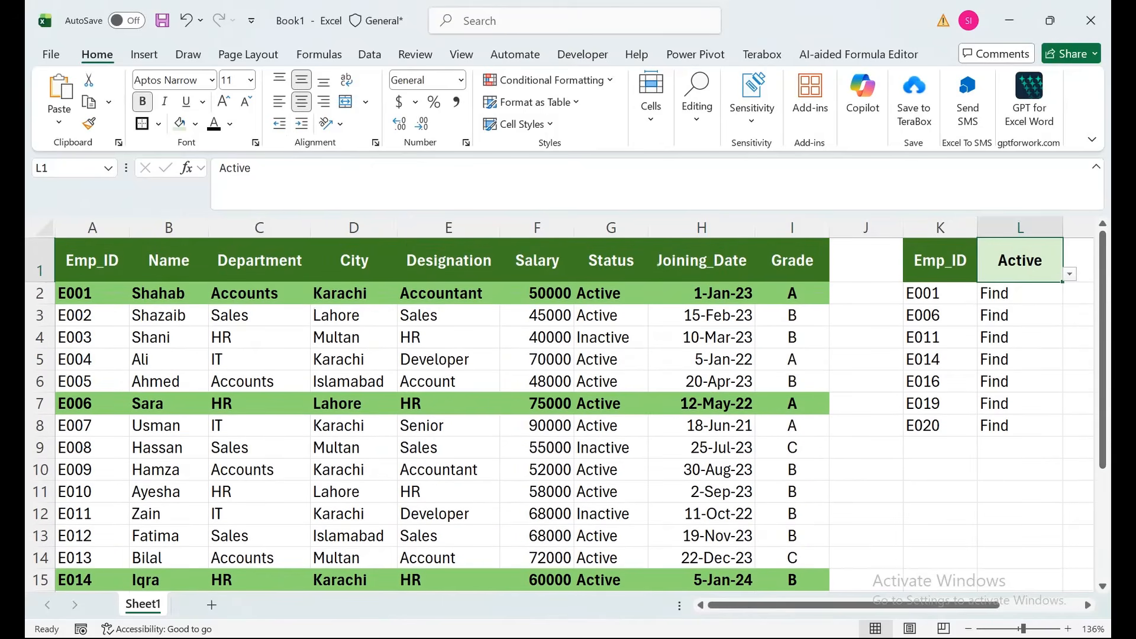